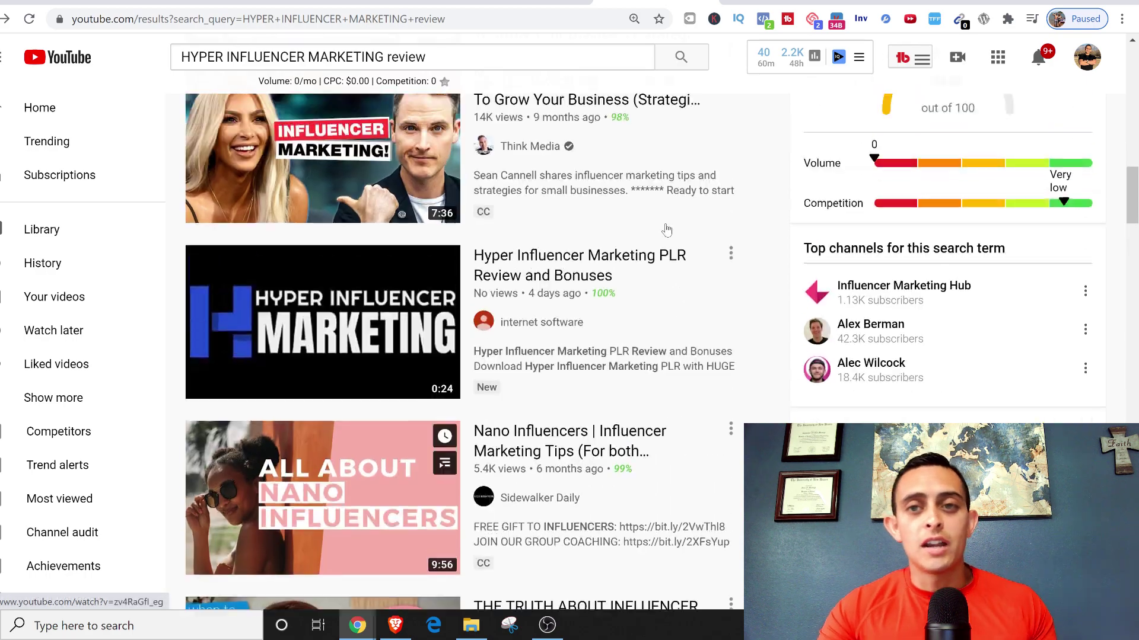
Step: Switch YouTube to the personal account whose channel has 6 subscribers and start a new video upload
{"action": "scroll", "coordinate": [634, 225], "scroll_direction": "up", "scroll_amount": 5}
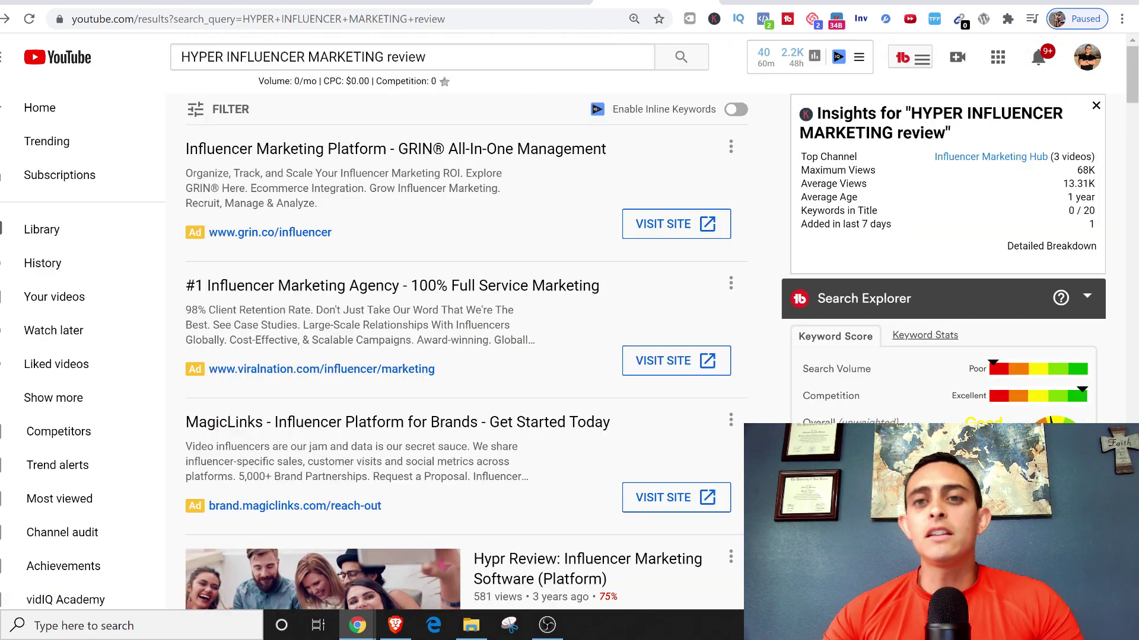
{"action": "left_click", "coordinate": [881, 3]}
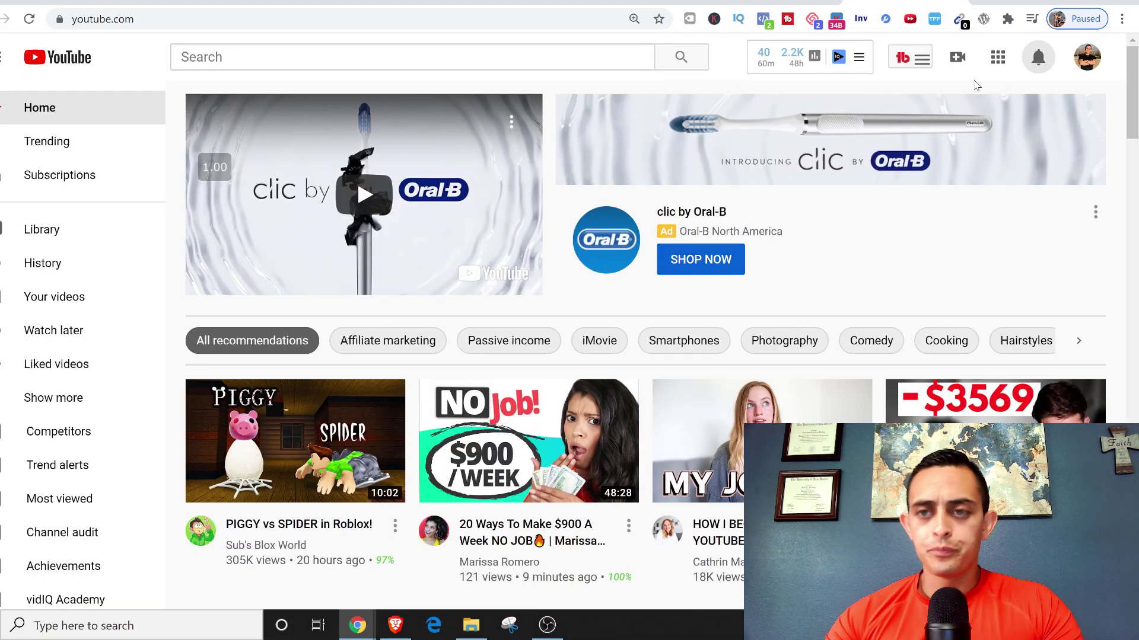
{"action": "left_click", "coordinate": [1091, 58]}
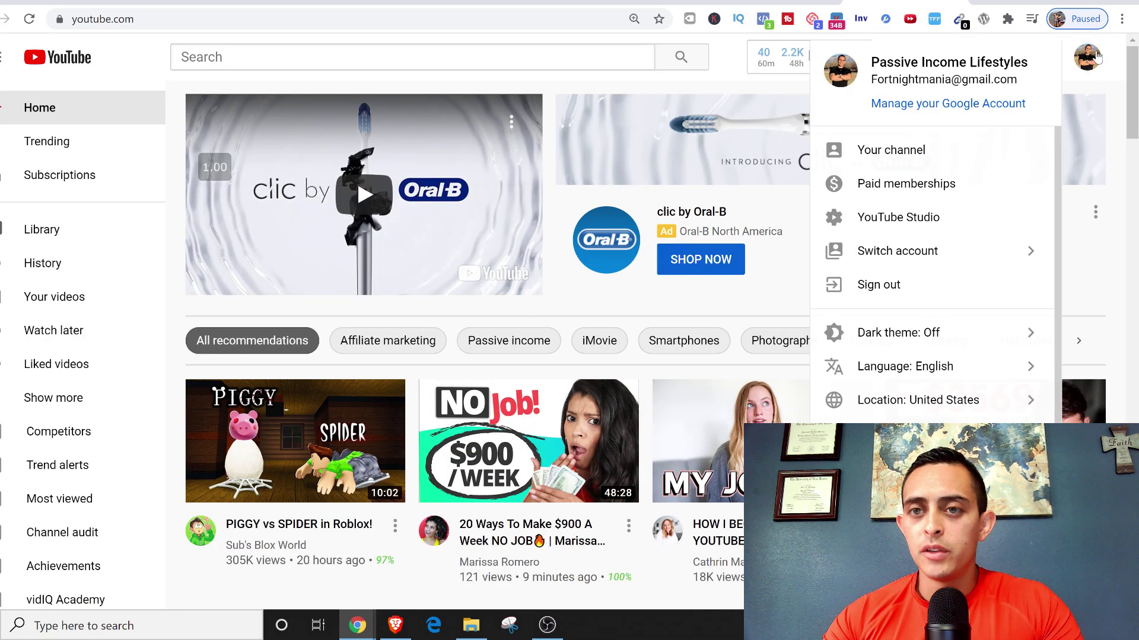
{"action": "left_click", "coordinate": [1084, 67]}
{"action": "left_click", "coordinate": [1084, 66]}
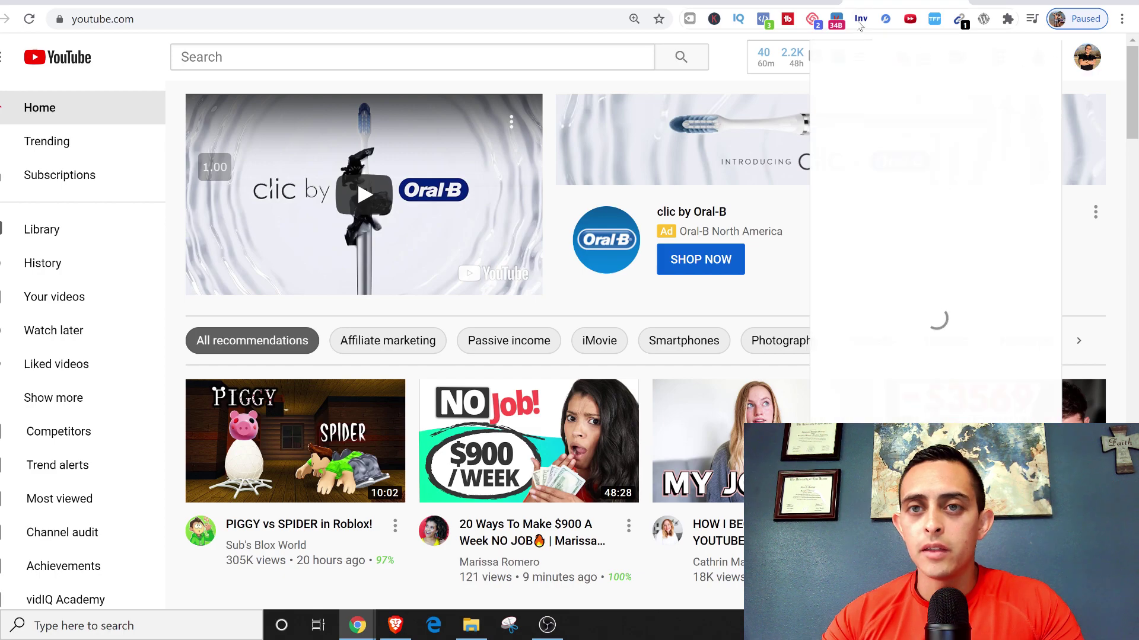
{"action": "left_click", "coordinate": [910, 255]}
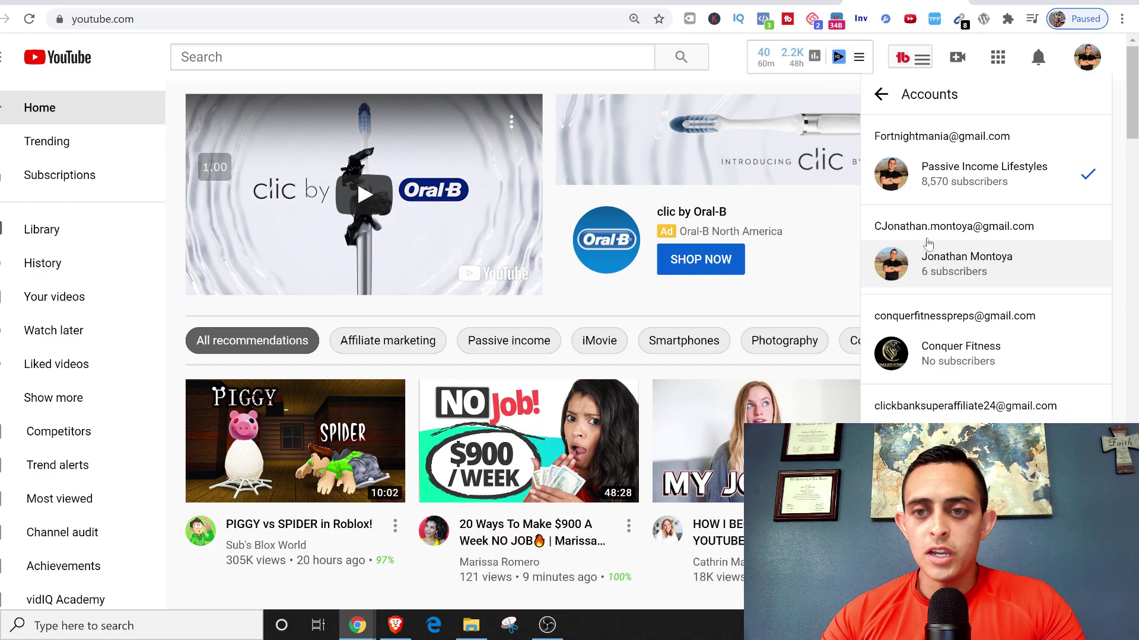
{"action": "left_click", "coordinate": [967, 264]}
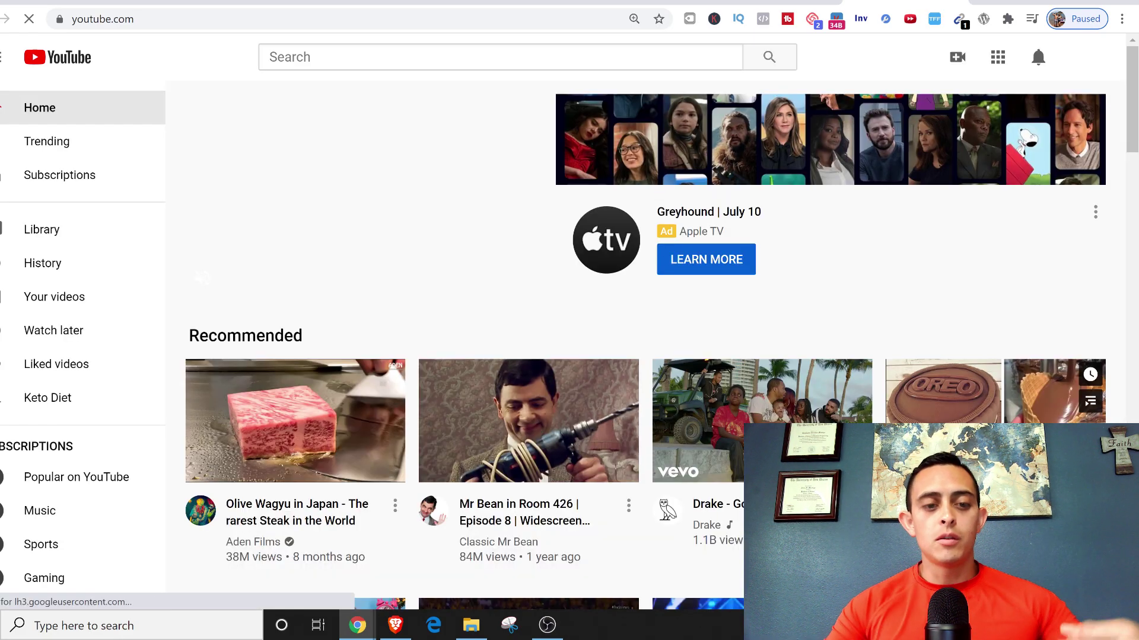
{"action": "left_click", "coordinate": [956, 57]}
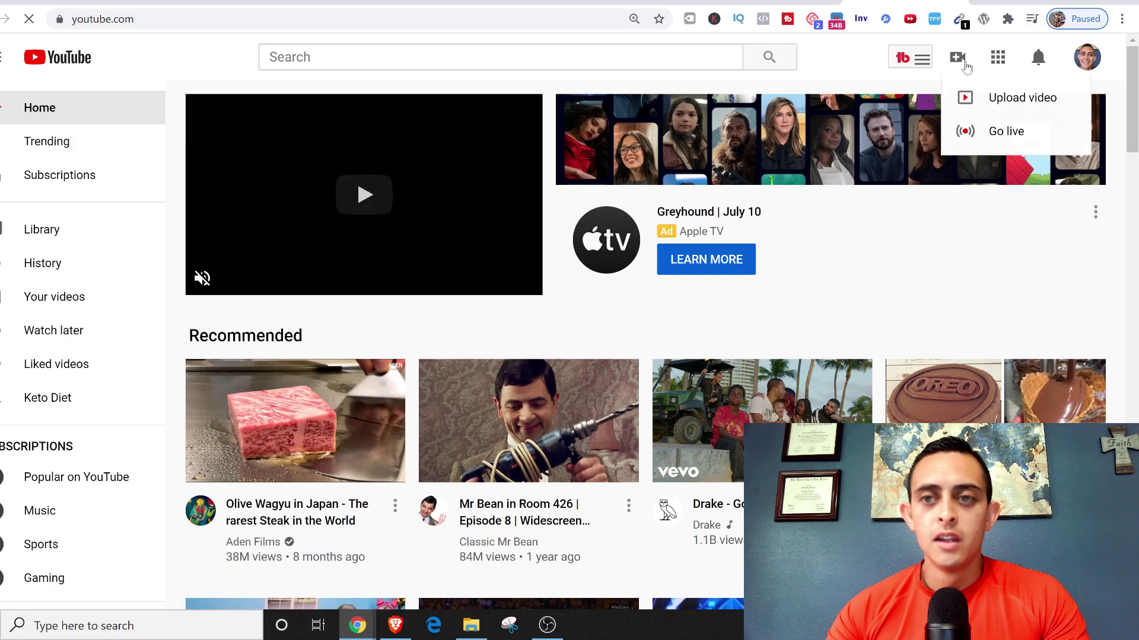
{"action": "left_click", "coordinate": [996, 97]}
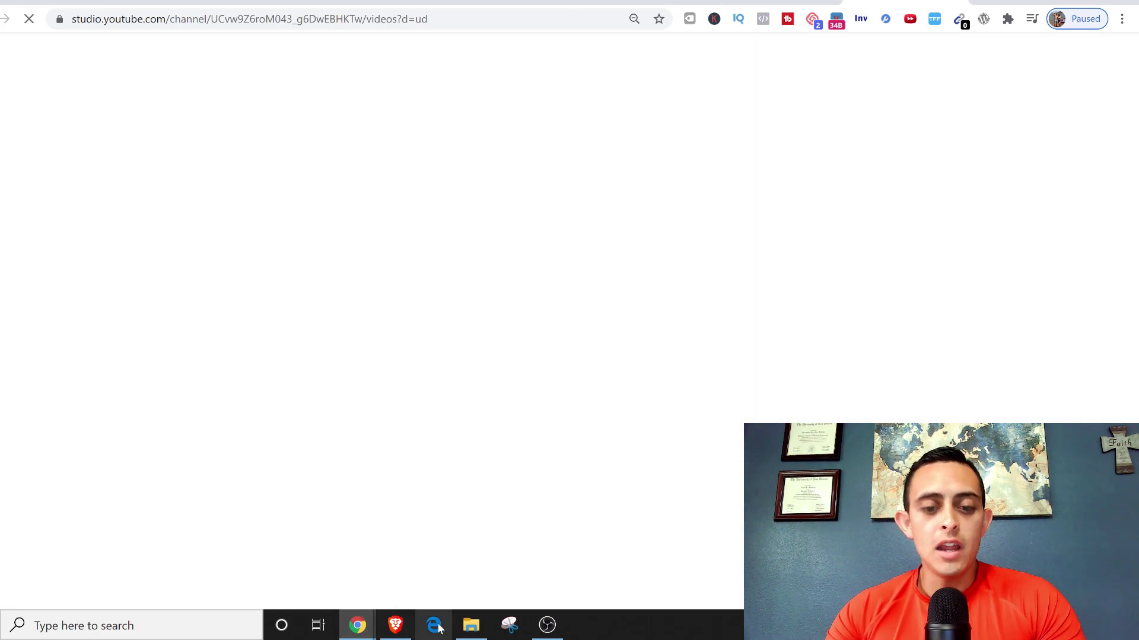
Step: Rename the output_free video in the Downloads folder as "hyper influencer marketing review"
{"action": "left_click", "coordinate": [470, 625]}
{"action": "left_click", "coordinate": [475, 341]}
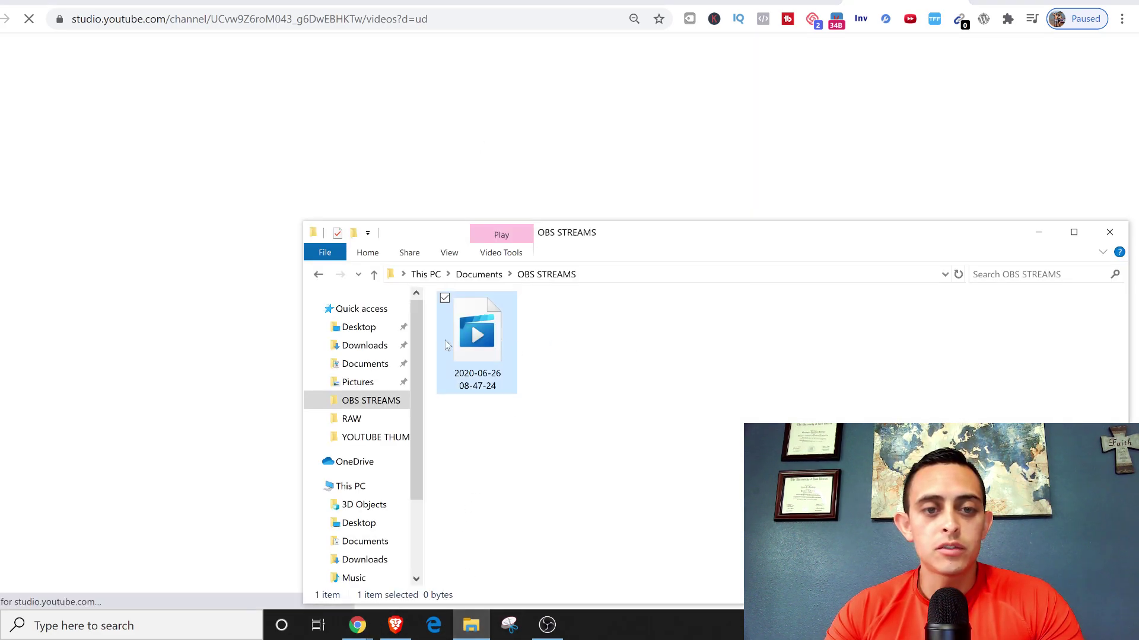
{"action": "left_click", "coordinate": [364, 345]}
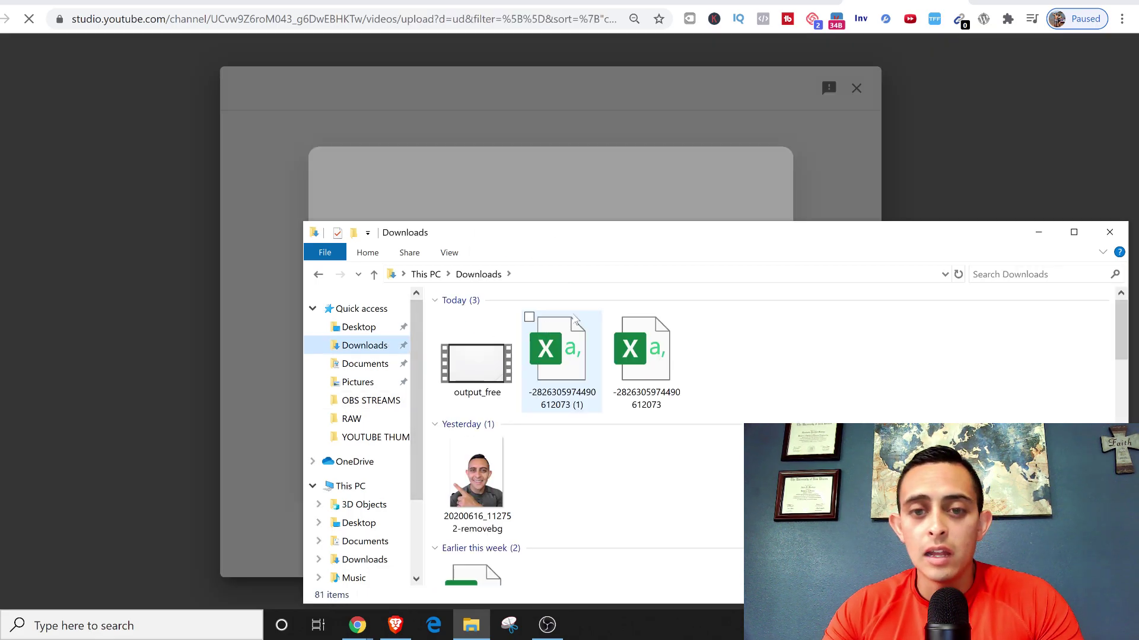
{"action": "left_click", "coordinate": [478, 364]}
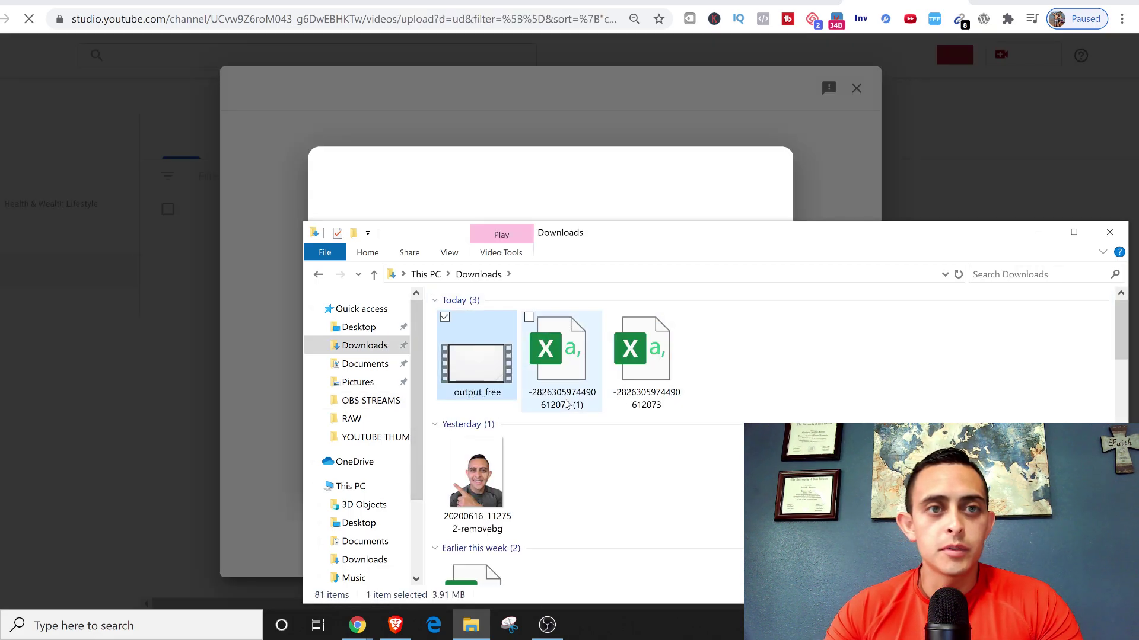
{"action": "key", "text": "F2"}
{"action": "type", "text": "hyper"}
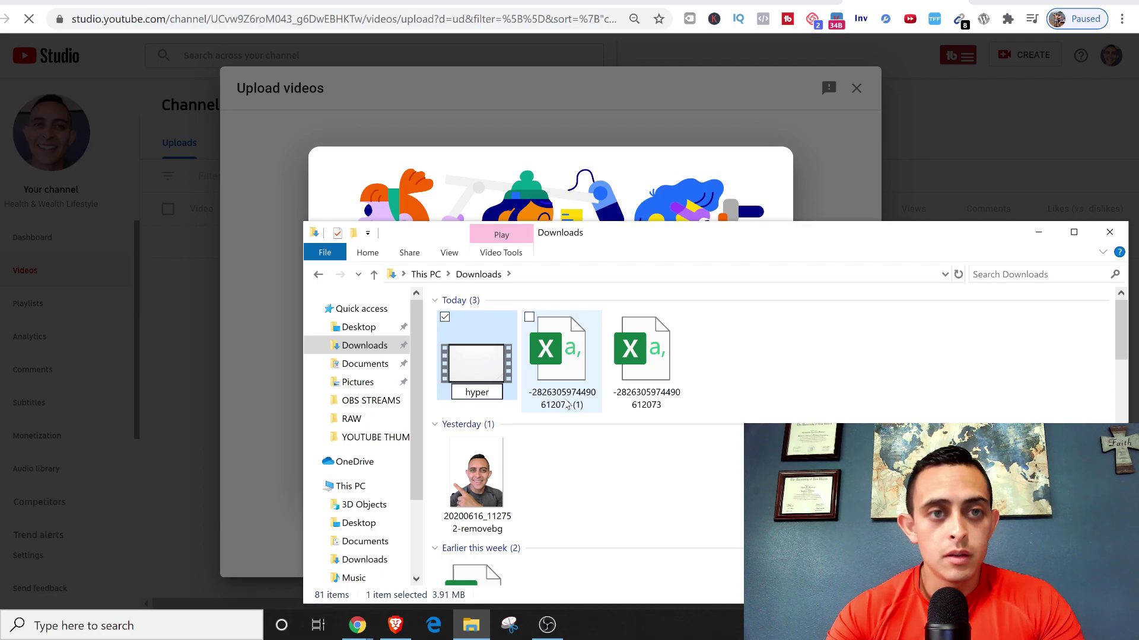
{"action": "type", "text": " infli"}
{"action": "type", "text": "cer mark"}
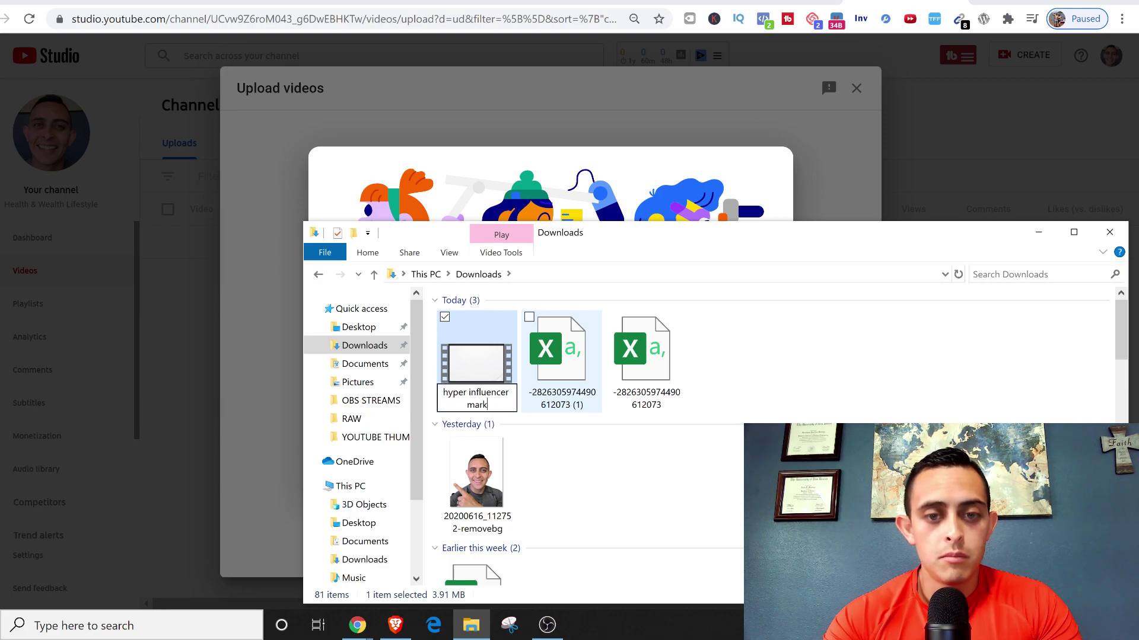
{"action": "type", "text": "eting"}
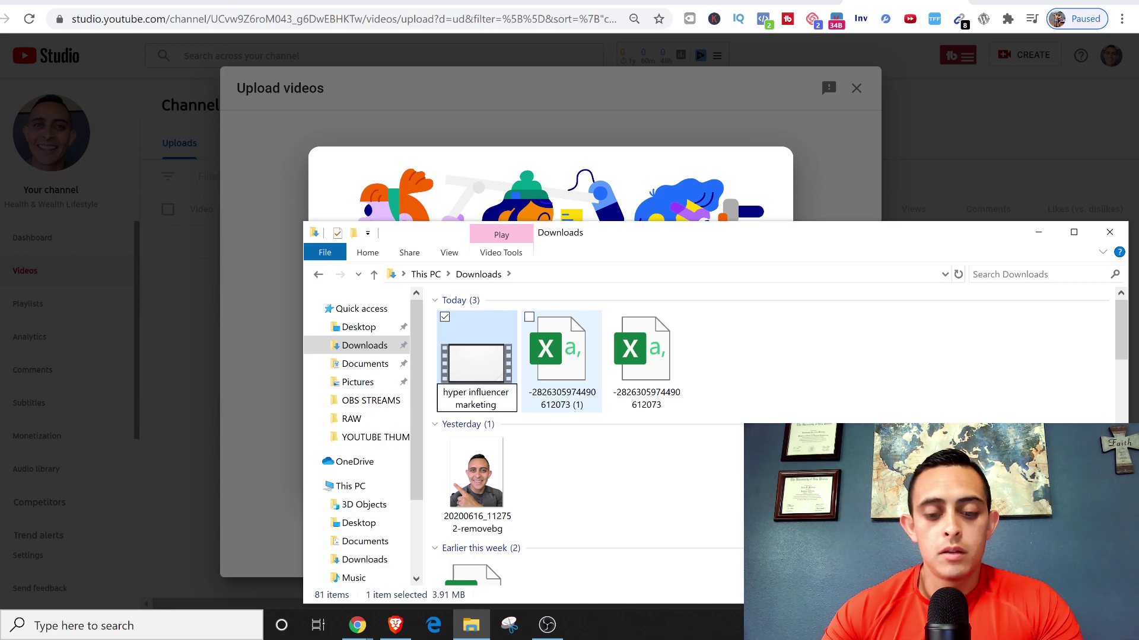
{"action": "type", "text": " review"}
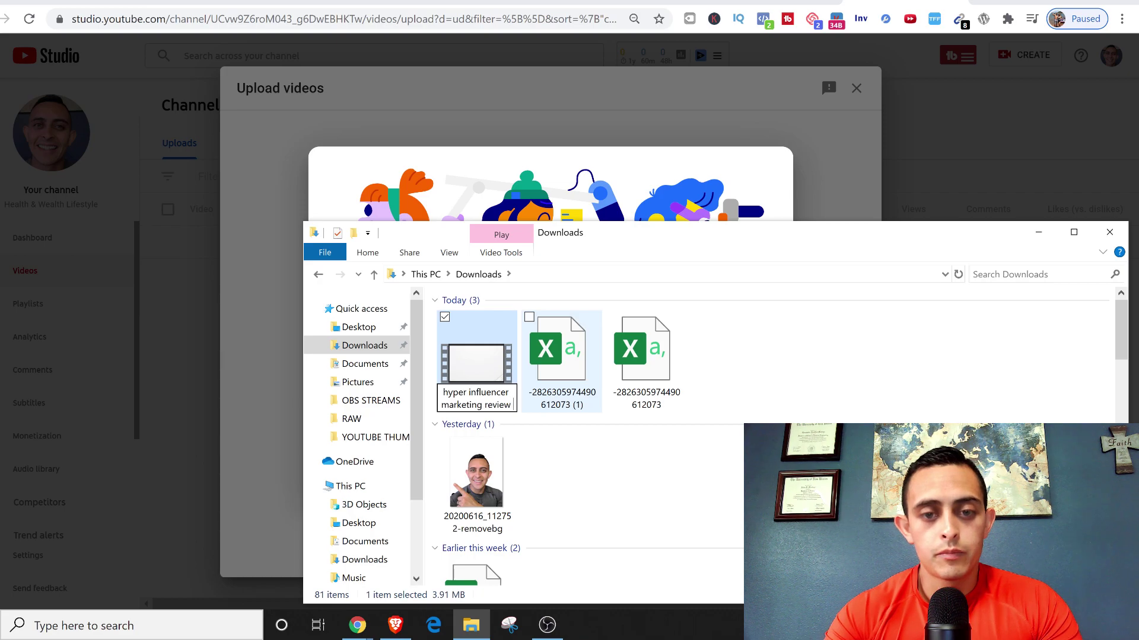
{"action": "key", "text": "ctrl+a"}
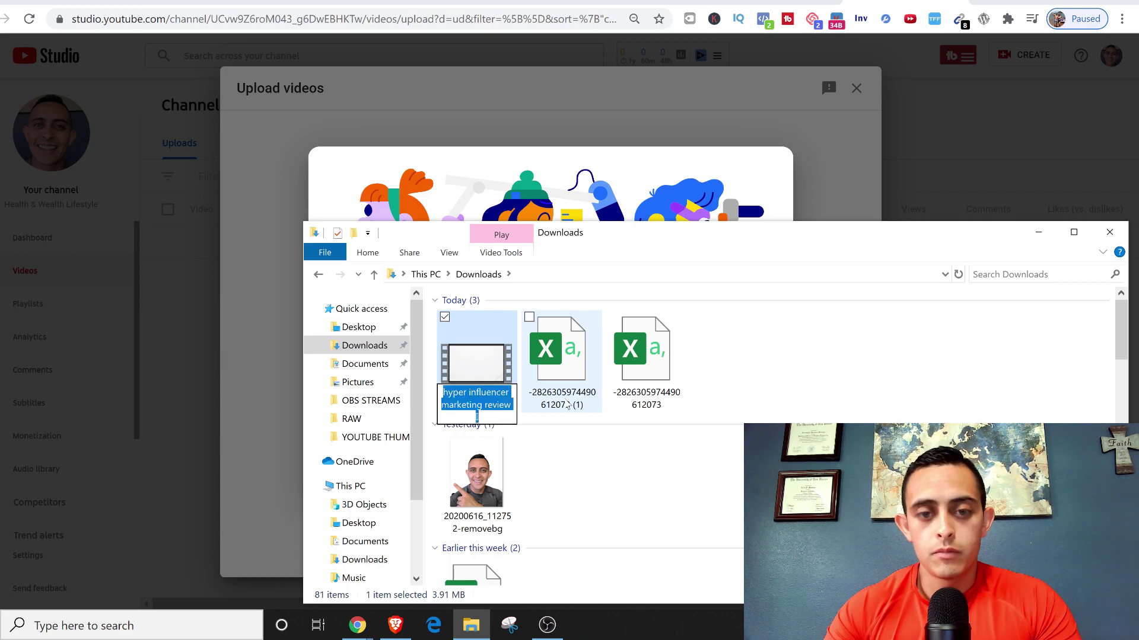
{"action": "key", "text": "End"}
{"action": "key", "text": "BackSpace"}
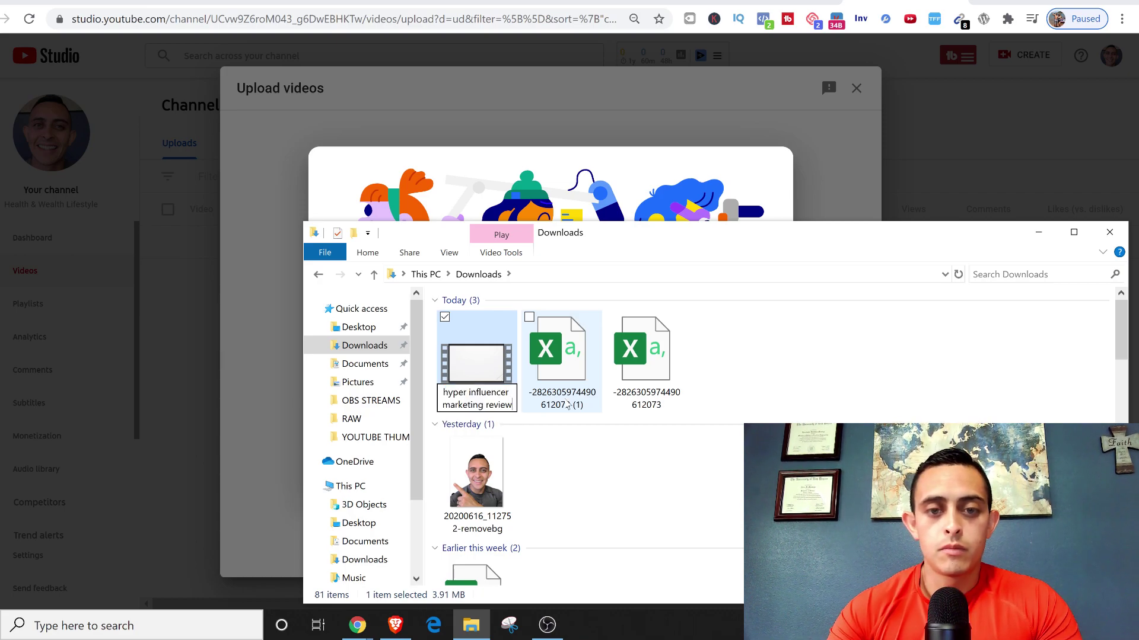
{"action": "key", "text": "Return"}
Step: Dismiss the YouTube Studio welcome message and upload the hyper influencer marketing review video from the Downloads folder
{"action": "left_click_drag", "start_coordinate": [823, 240], "coordinate": [899, 277]}
{"action": "left_click", "coordinate": [816, 240]}
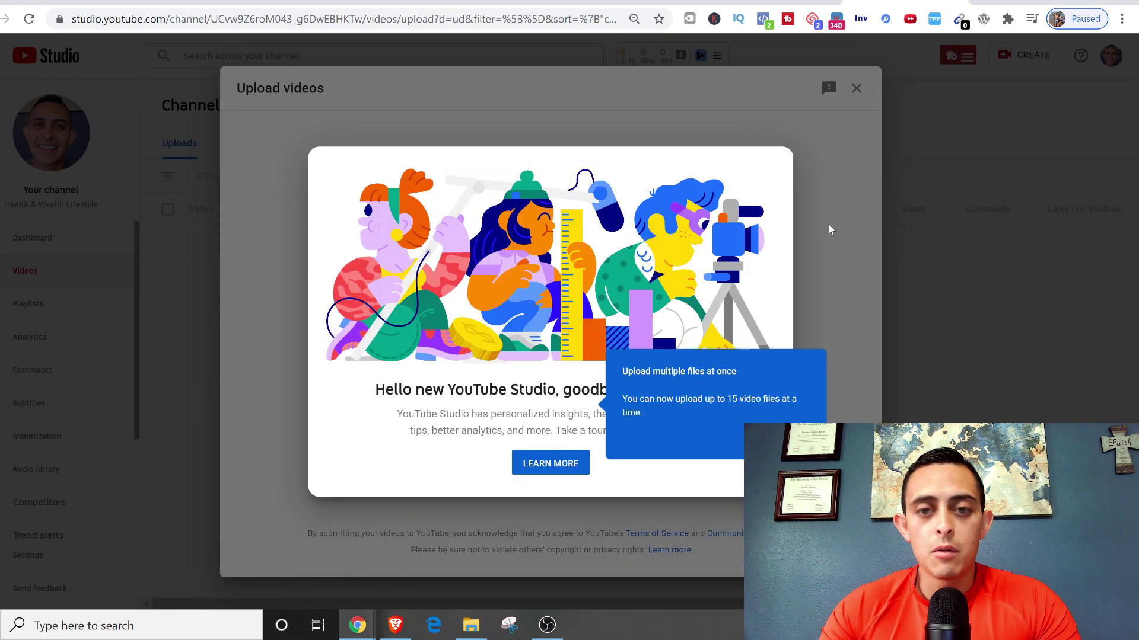
{"action": "left_click", "coordinate": [827, 226]}
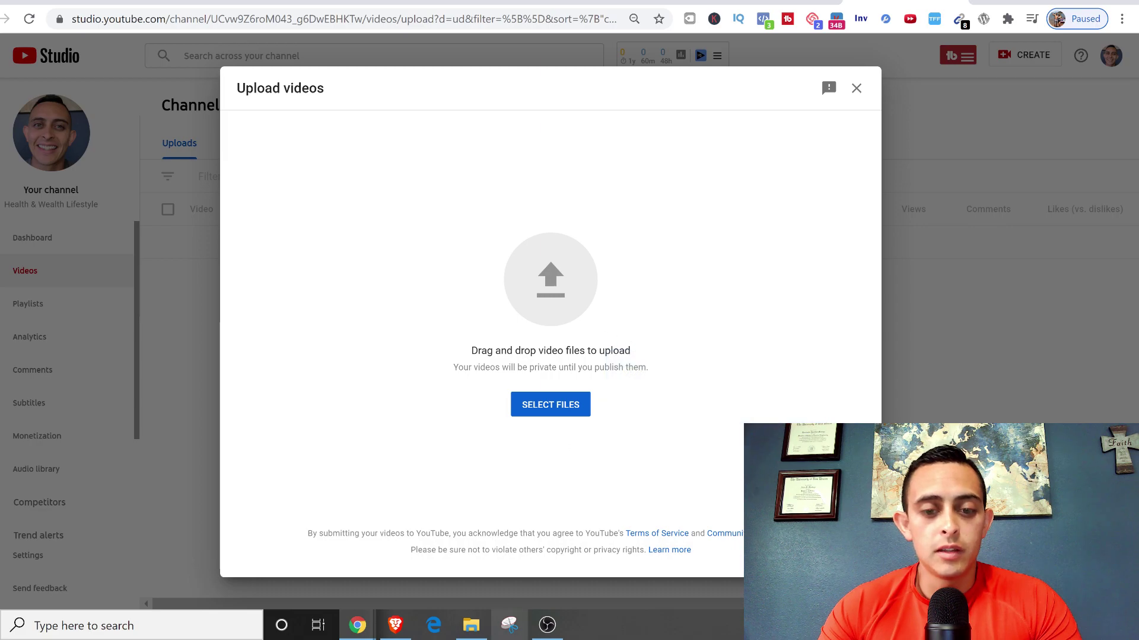
{"action": "left_click", "coordinate": [471, 625]}
{"action": "left_click_drag", "start_coordinate": [556, 420], "coordinate": [541, 178]}
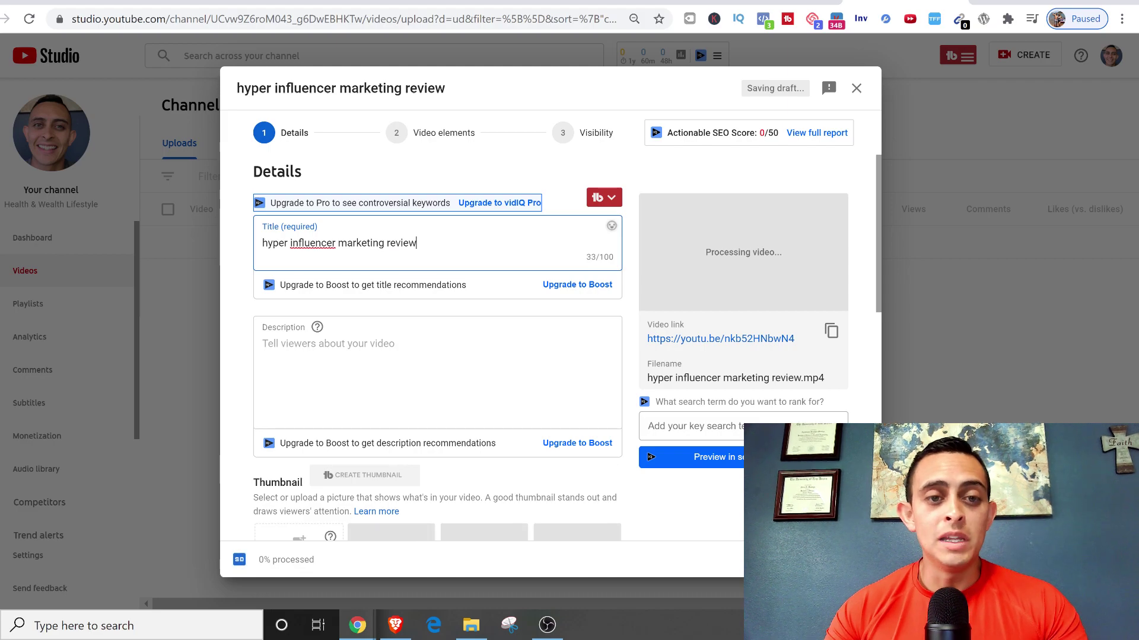
Step: Replace the video title with the product name HYPER INFLUENCER MARKETING copied from the projectplr.com page
{"action": "key", "text": "ctrl+a"}
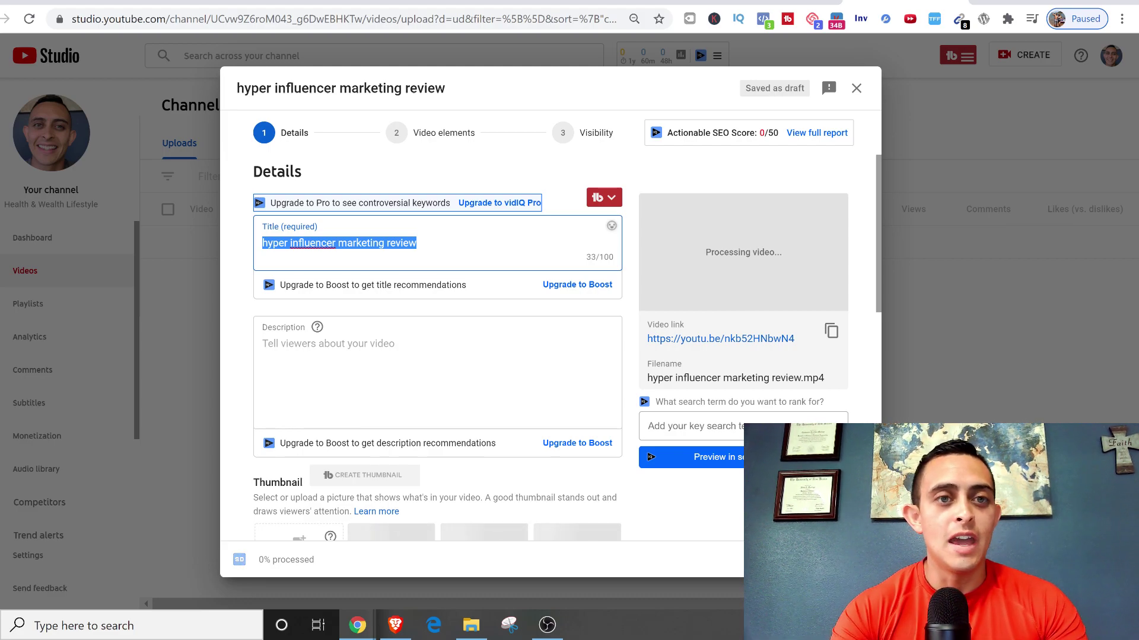
{"action": "left_click", "coordinate": [282, 2]}
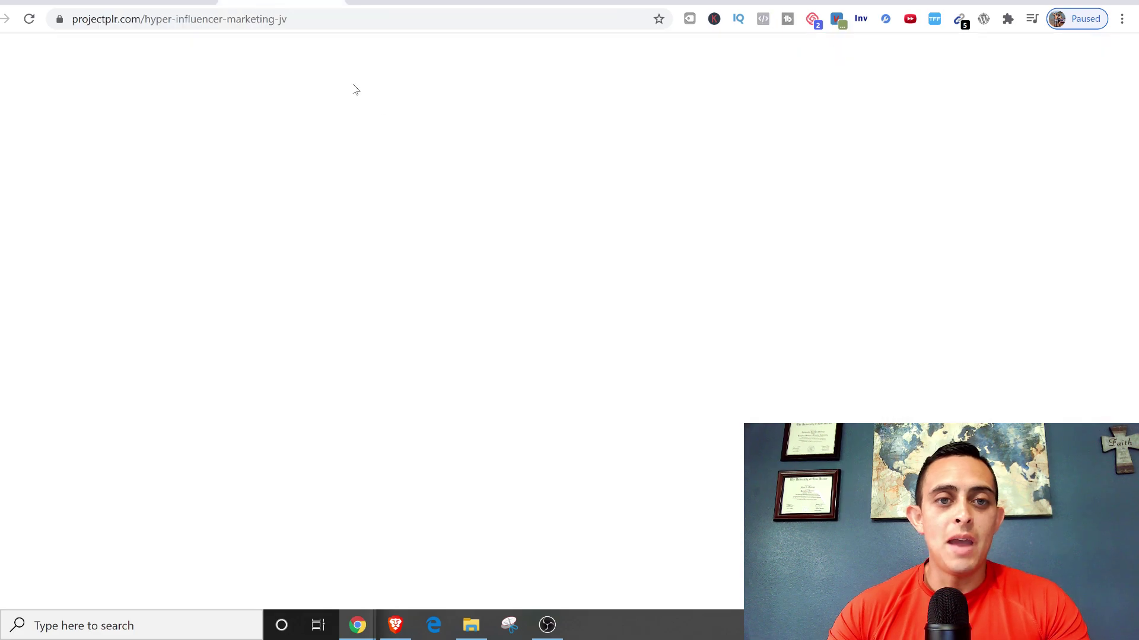
{"action": "scroll", "coordinate": [430, 351], "scroll_direction": "down", "scroll_amount": 5}
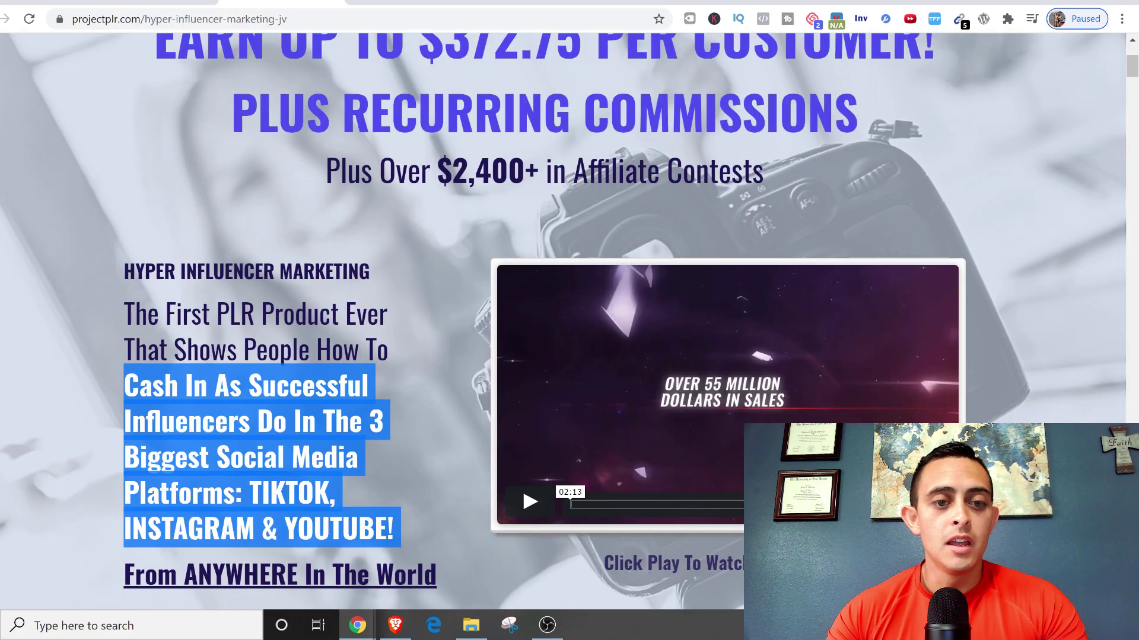
{"action": "left_click_drag", "start_coordinate": [370, 204], "coordinate": [117, 206]}
{"action": "key", "text": "ctrl+c"}
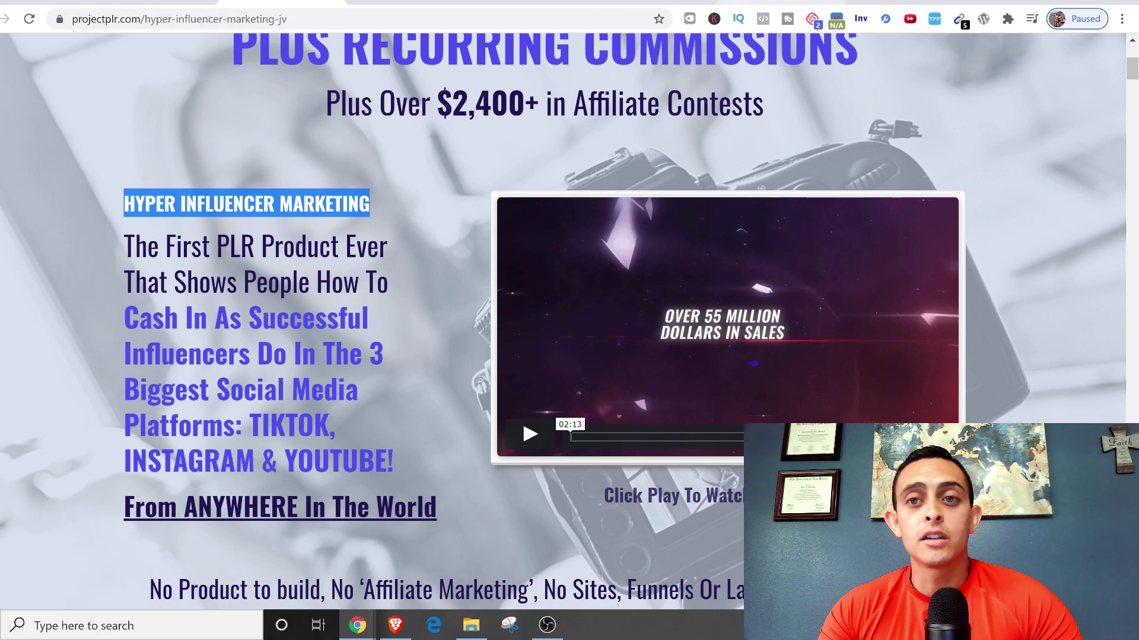
{"action": "key", "text": "ctrl+Tab"}
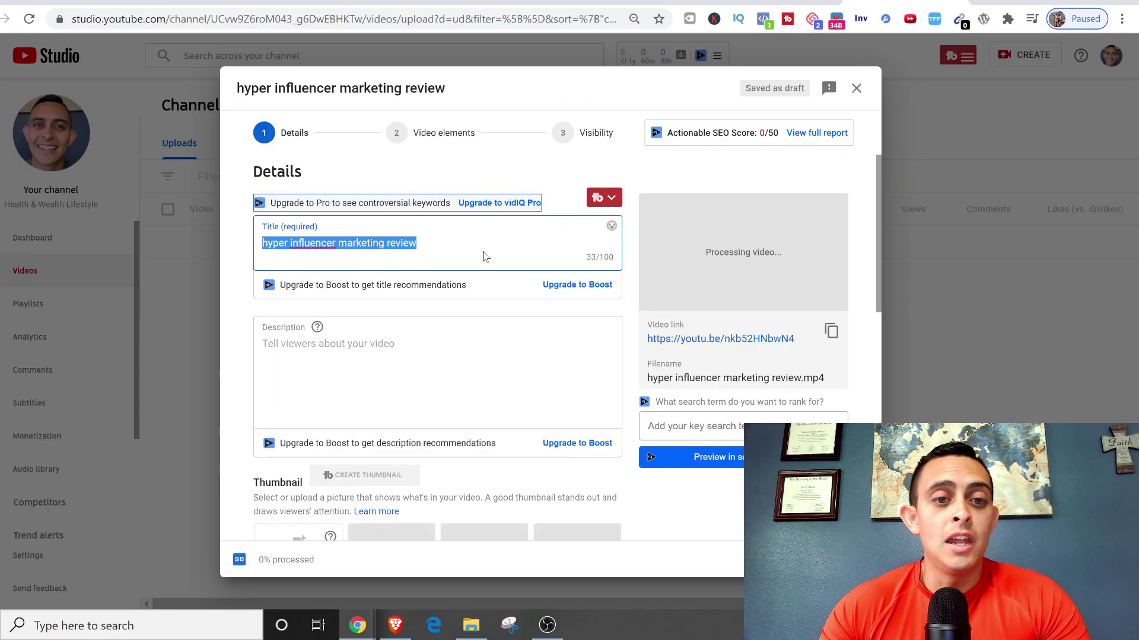
{"action": "key", "text": "ctrl+v"}
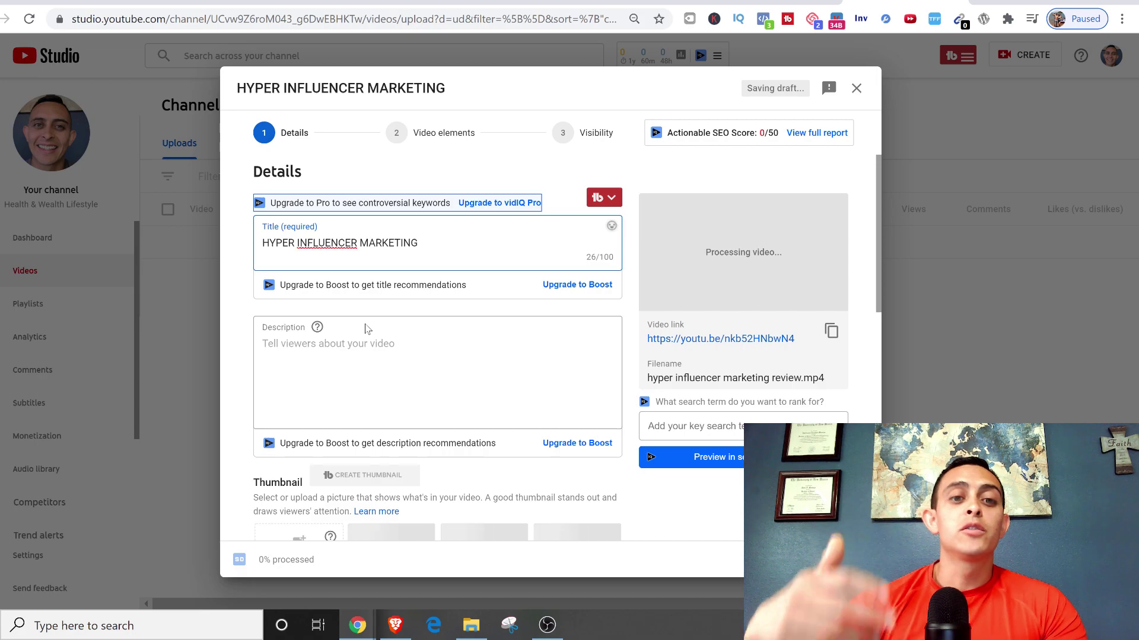
Step: Extend the video title to read "HYPER INFLUENCER MARKETING Review: Should I Buy HYPER INFLUENCER MARKETING?"
{"action": "type", "text": "Review"}
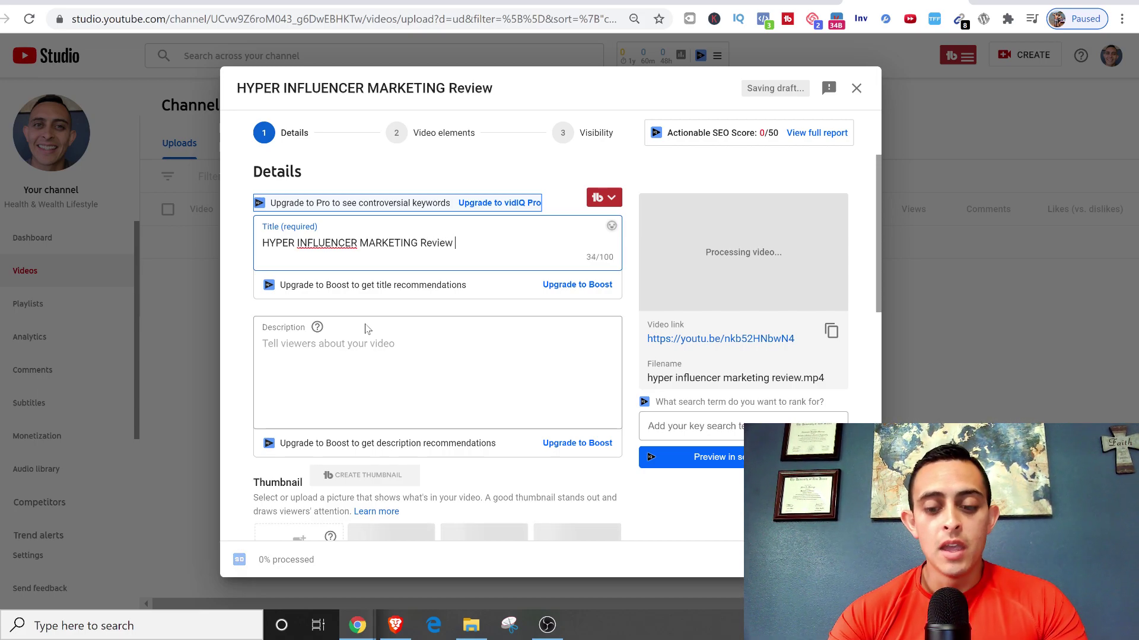
{"action": "key", "text": "BackSpace"}
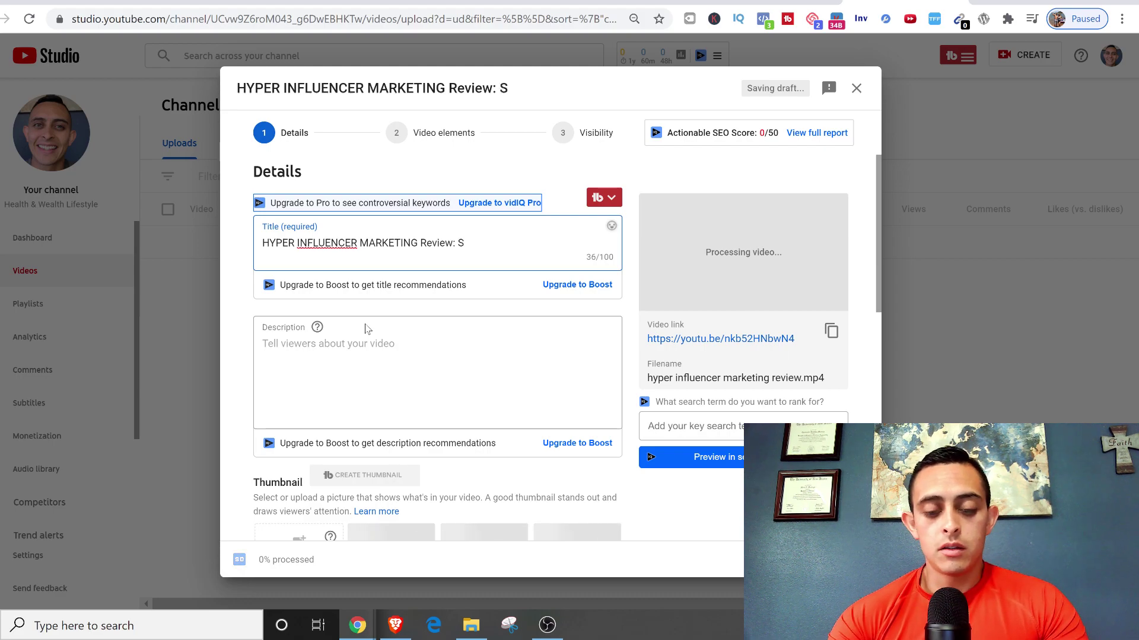
{"action": "type", "text": ": Sho"}
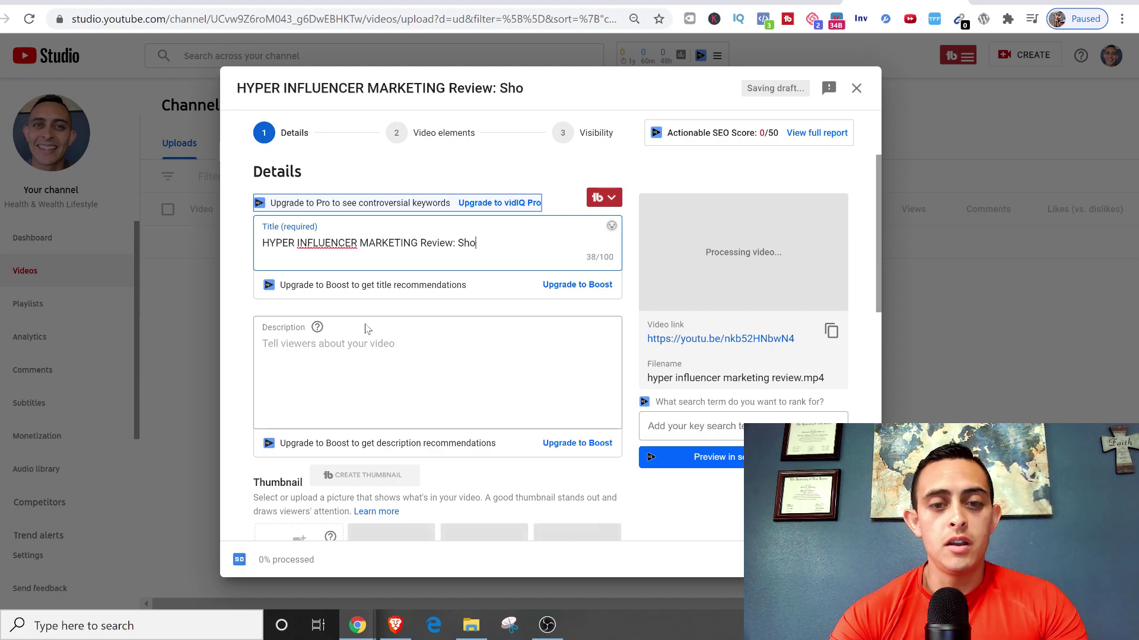
{"action": "type", "text": "uld I Buy"}
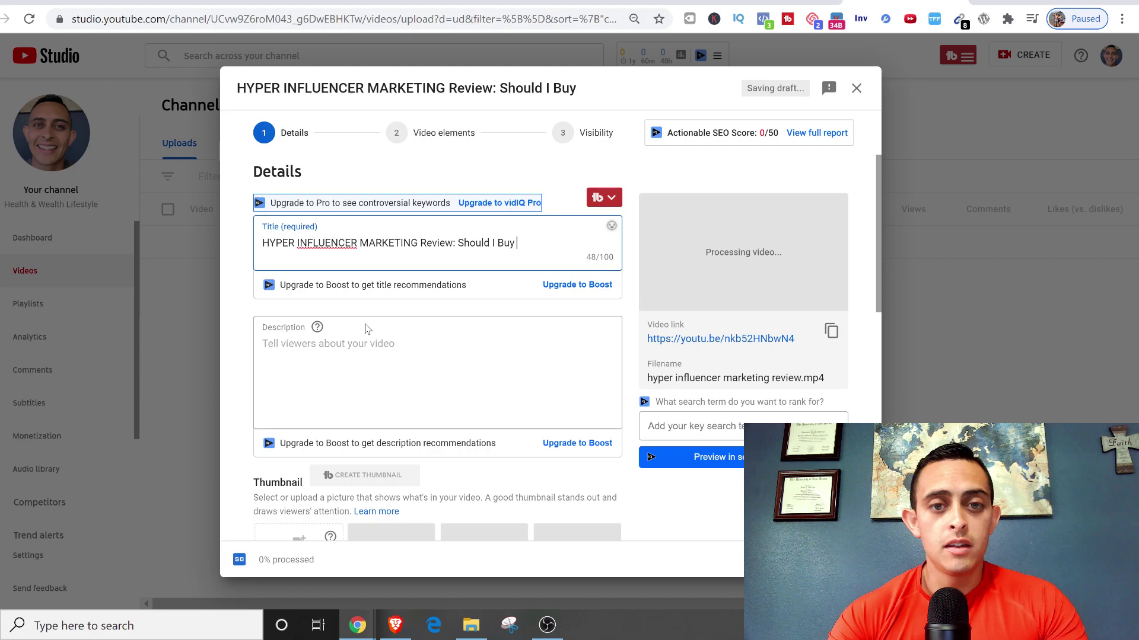
{"action": "key", "text": "ctrl+v"}
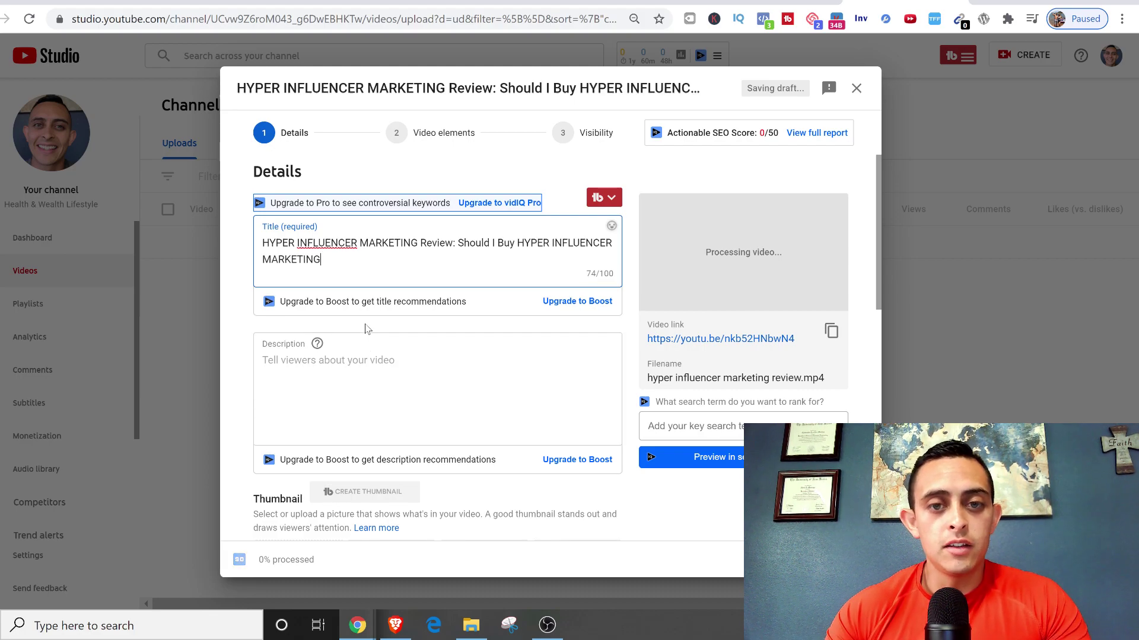
{"action": "key", "text": "BackSpace"}
{"action": "type", "text": ">"}
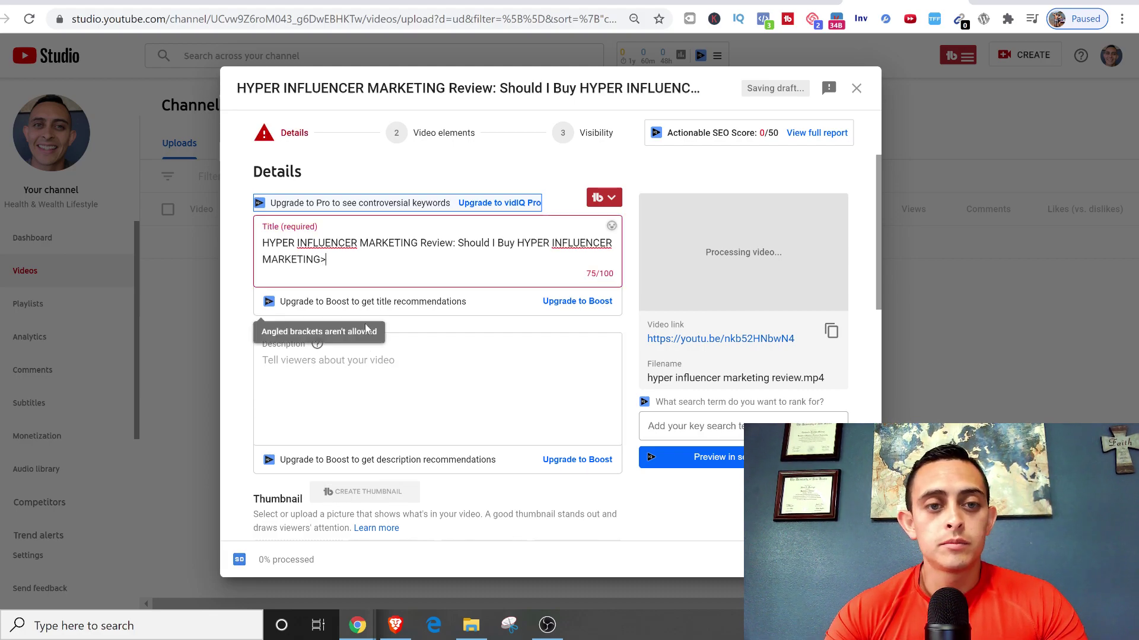
{"action": "key", "text": "BackSpace"}
{"action": "type", "text": "?"}
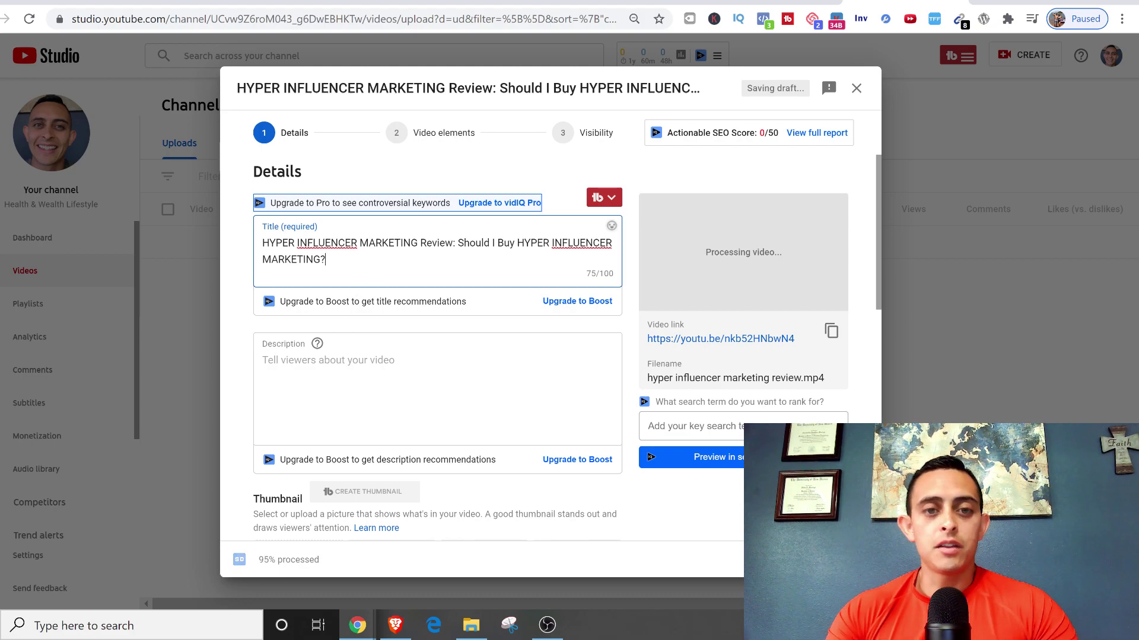
{"action": "left_click_drag", "start_coordinate": [262, 243], "coordinate": [455, 243]}
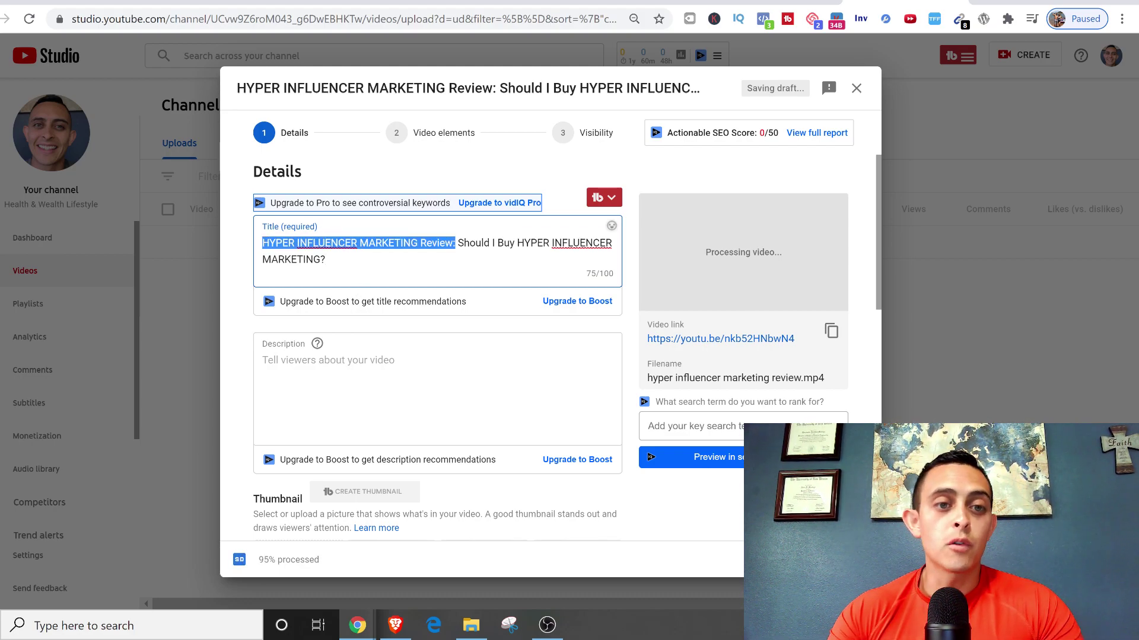
{"action": "left_click_drag", "start_coordinate": [497, 243], "coordinate": [325, 259]}
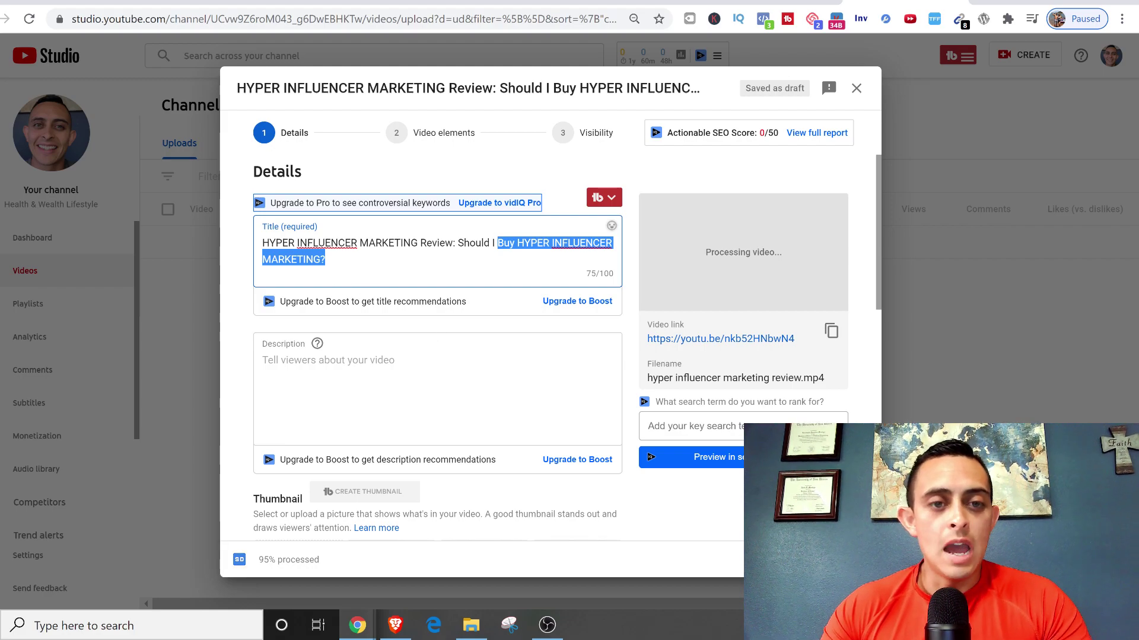
{"action": "right_click", "coordinate": [338, 243]}
{"action": "left_click", "coordinate": [338, 243]}
{"action": "right_click", "coordinate": [339, 243]}
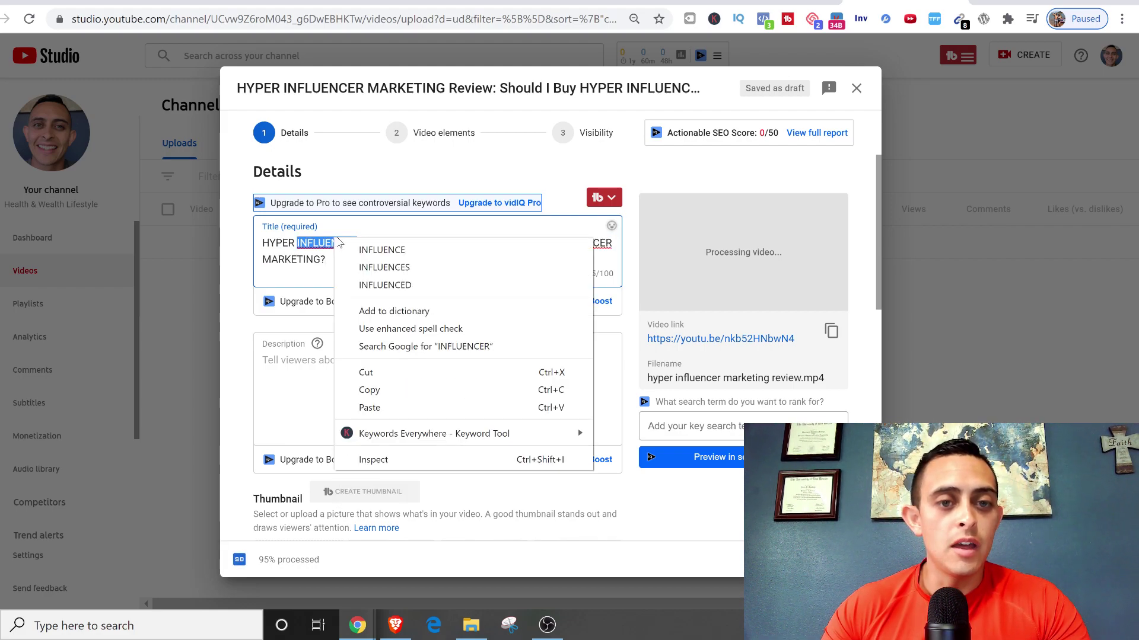
{"action": "key", "text": "Escape"}
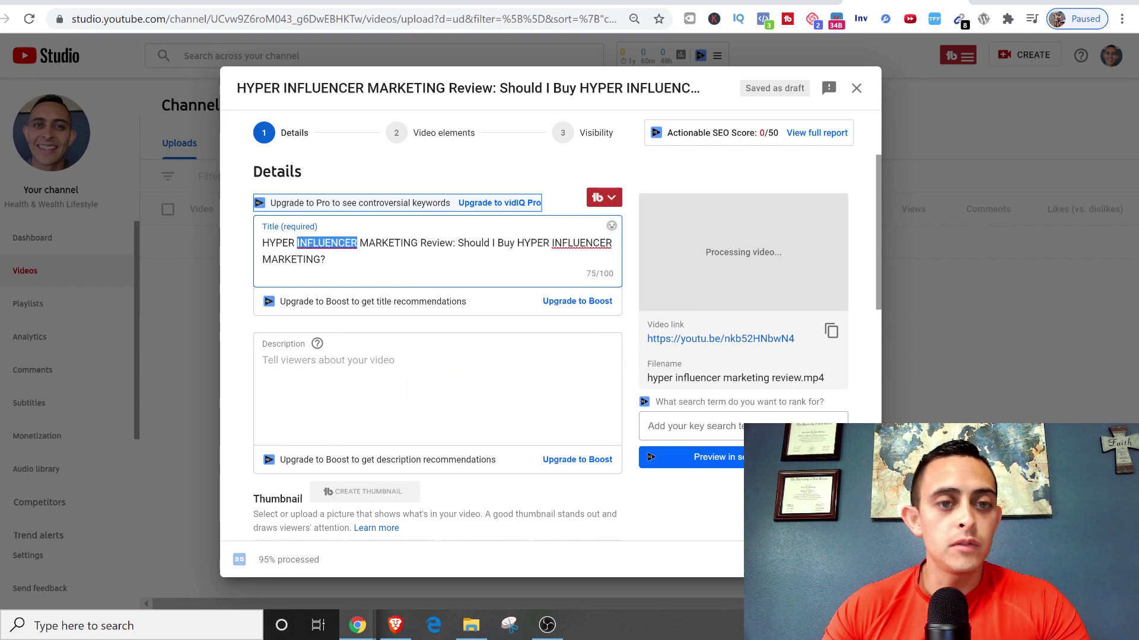
{"action": "left_click", "coordinate": [325, 259]}
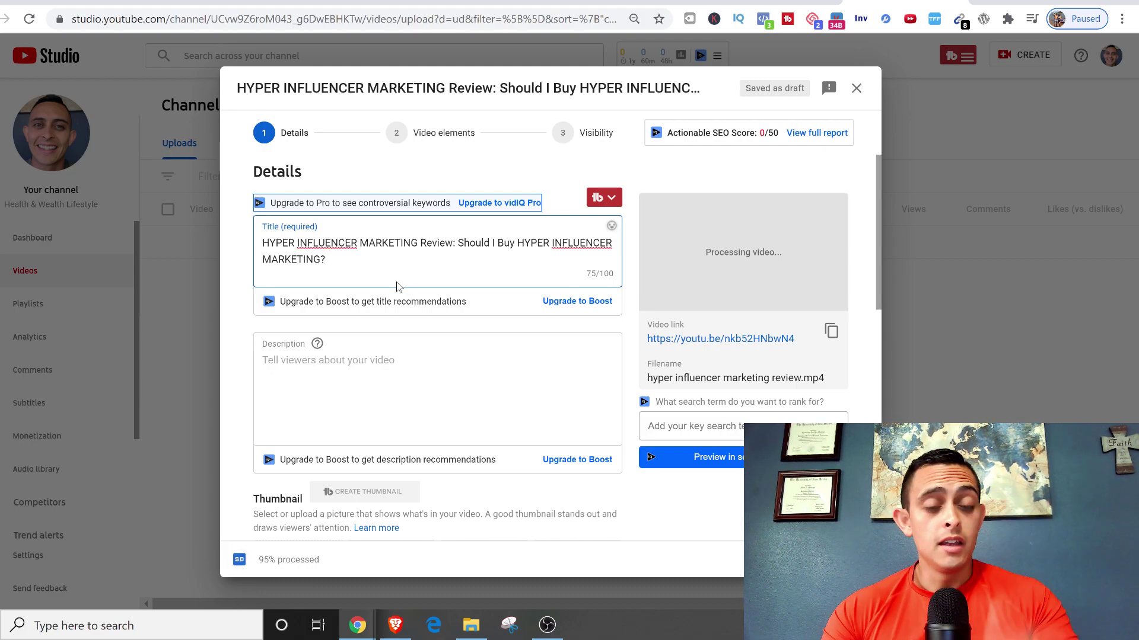
Step: Copy the full video title into the description as its first line and start a new line below it
{"action": "scroll", "coordinate": [454, 283], "scroll_direction": "down", "scroll_amount": 1}
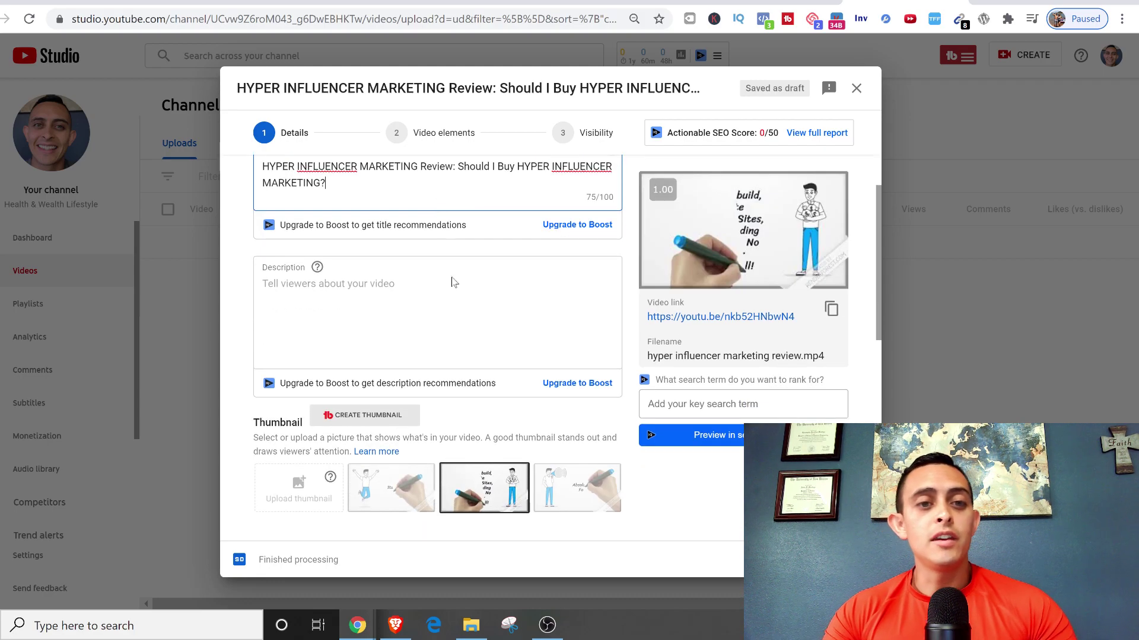
{"action": "scroll", "coordinate": [451, 282], "scroll_direction": "up", "scroll_amount": 1}
{"action": "key", "text": "ctrl+a"}
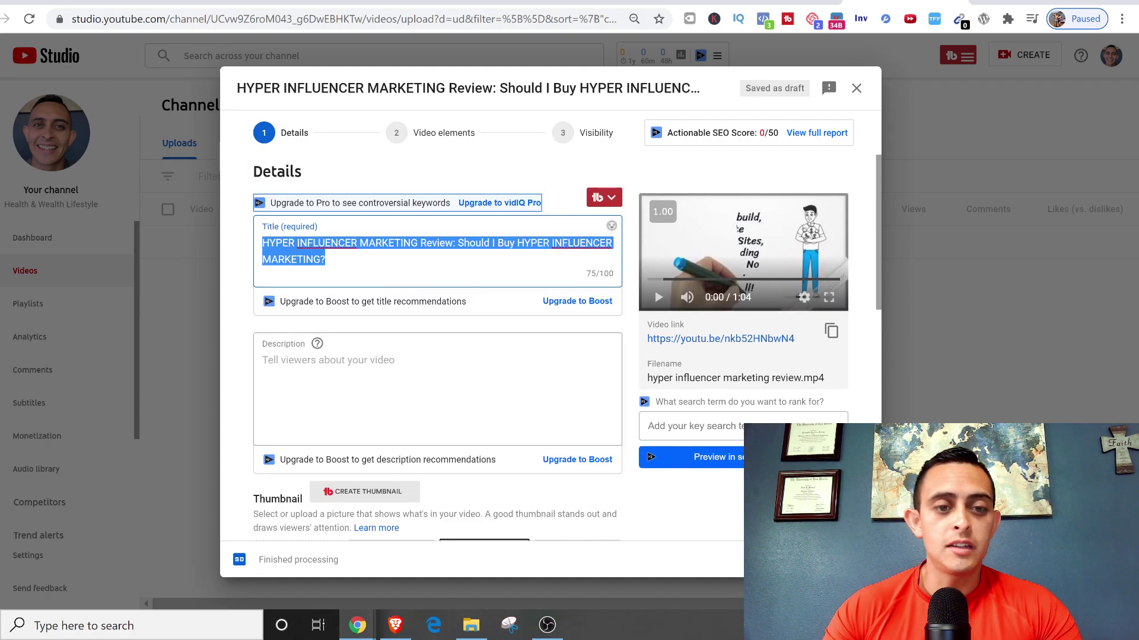
{"action": "key", "text": "ctrl+c"}
{"action": "left_click", "coordinate": [439, 392]}
{"action": "key", "text": "ctrl+v"}
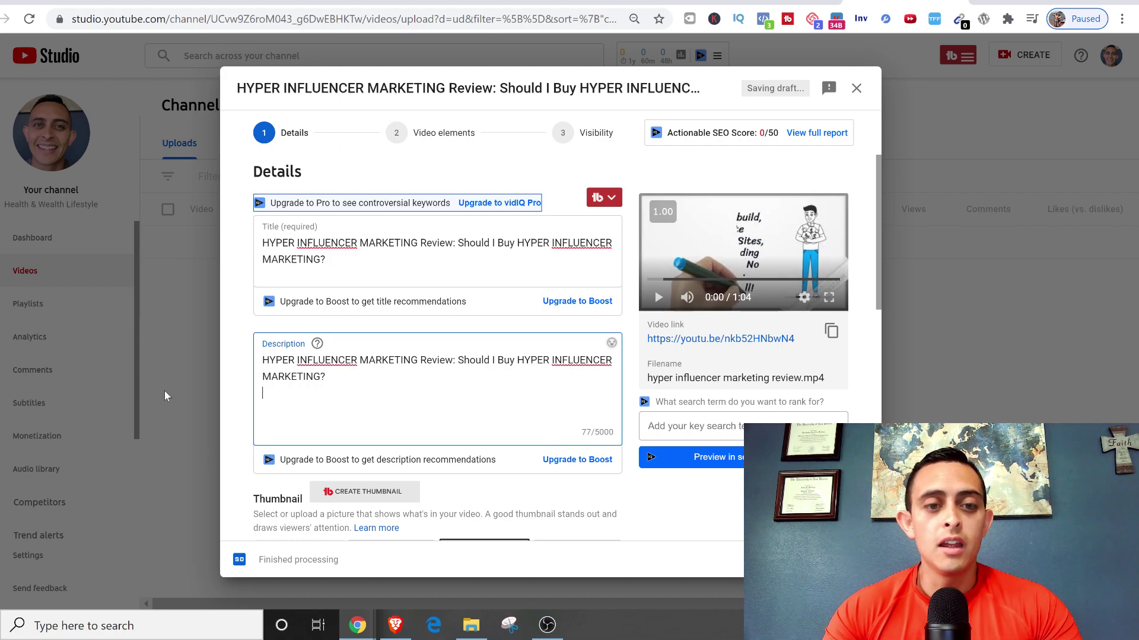
Step: Look over the launch details and affiliate link options on the projectplr.com product page, then return to the video description
{"action": "left_click", "coordinate": [188, 3]}
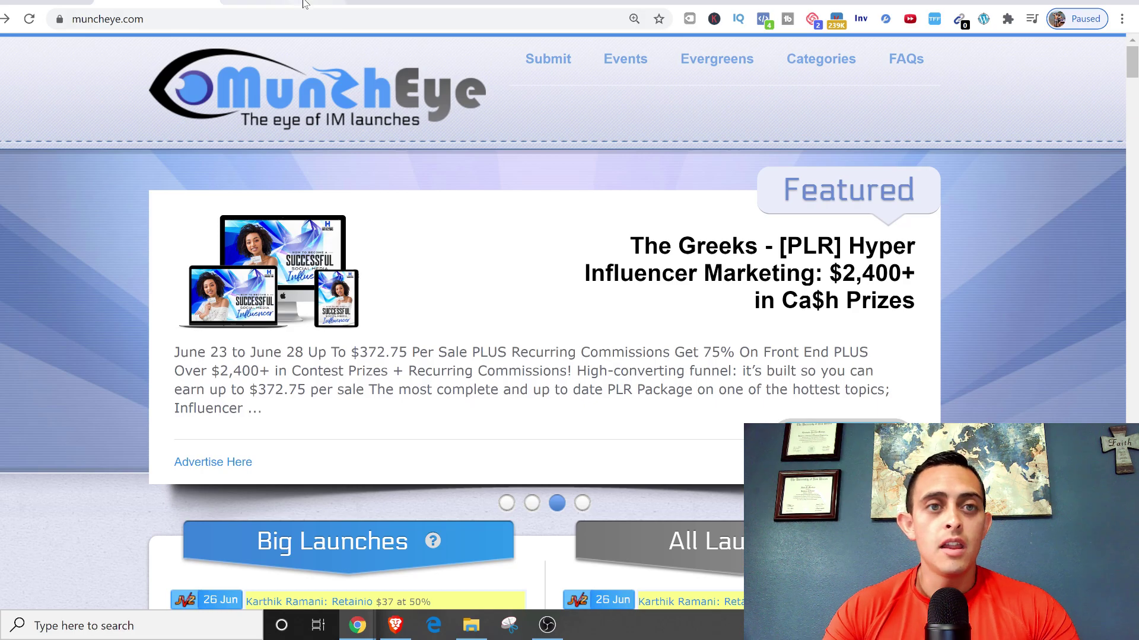
{"action": "left_click", "coordinate": [302, 3]}
{"action": "scroll", "coordinate": [512, 262], "scroll_direction": "down", "scroll_amount": 10}
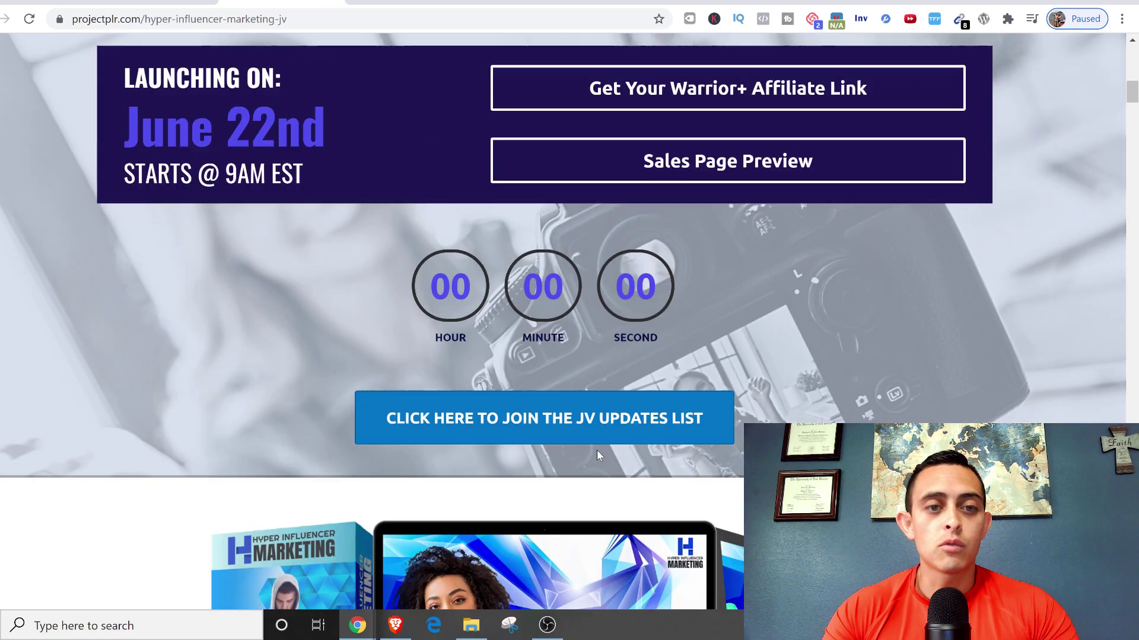
{"action": "scroll", "coordinate": [597, 452], "scroll_direction": "up", "scroll_amount": 2}
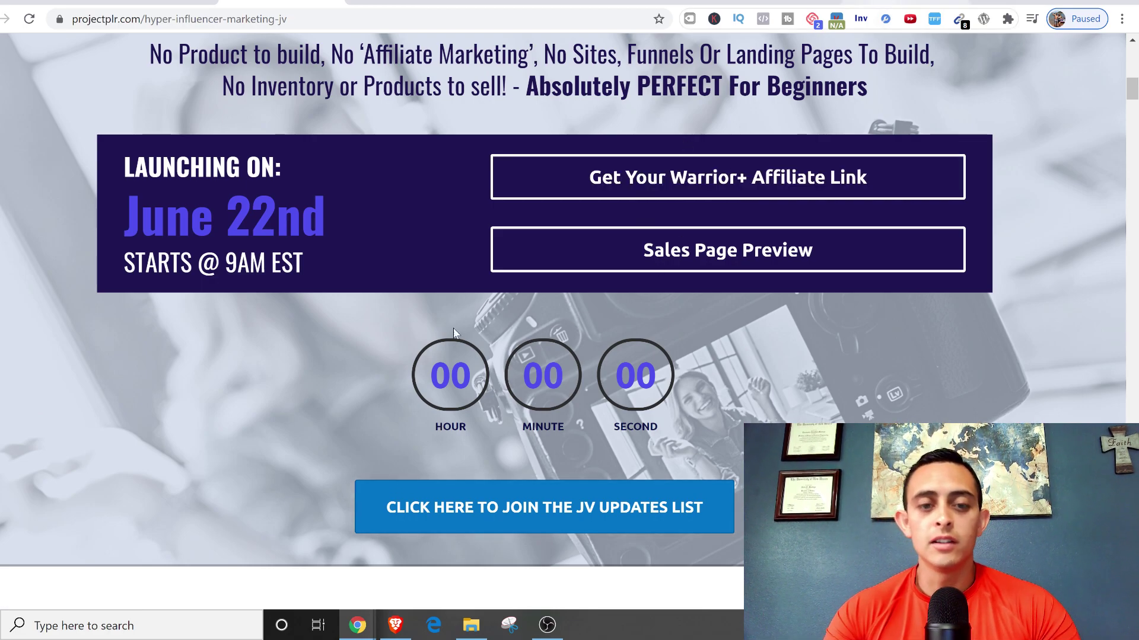
{"action": "left_click", "coordinate": [887, 5]}
{"action": "left_click", "coordinate": [263, 394]}
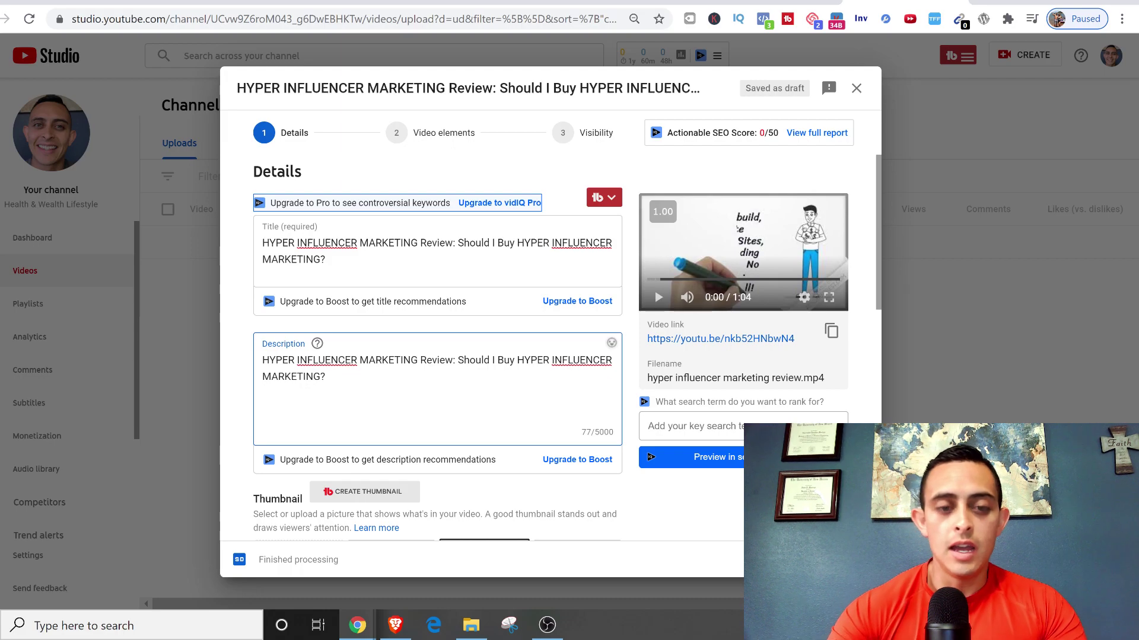
Step: Show the additional video options and add the tag HYPER INFLUENCER MARKETING Review, copied from the title
{"action": "scroll", "coordinate": [457, 305], "scroll_direction": "down", "scroll_amount": 9}
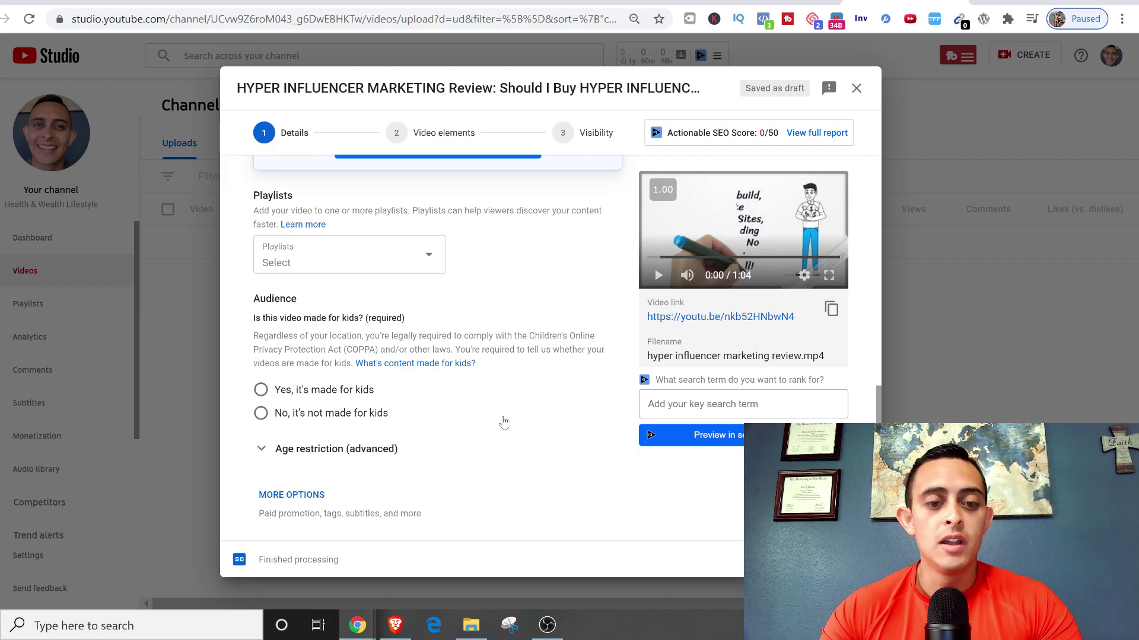
{"action": "scroll", "coordinate": [503, 422], "scroll_direction": "down", "scroll_amount": 9}
{"action": "scroll", "coordinate": [359, 338], "scroll_direction": "up", "scroll_amount": 3}
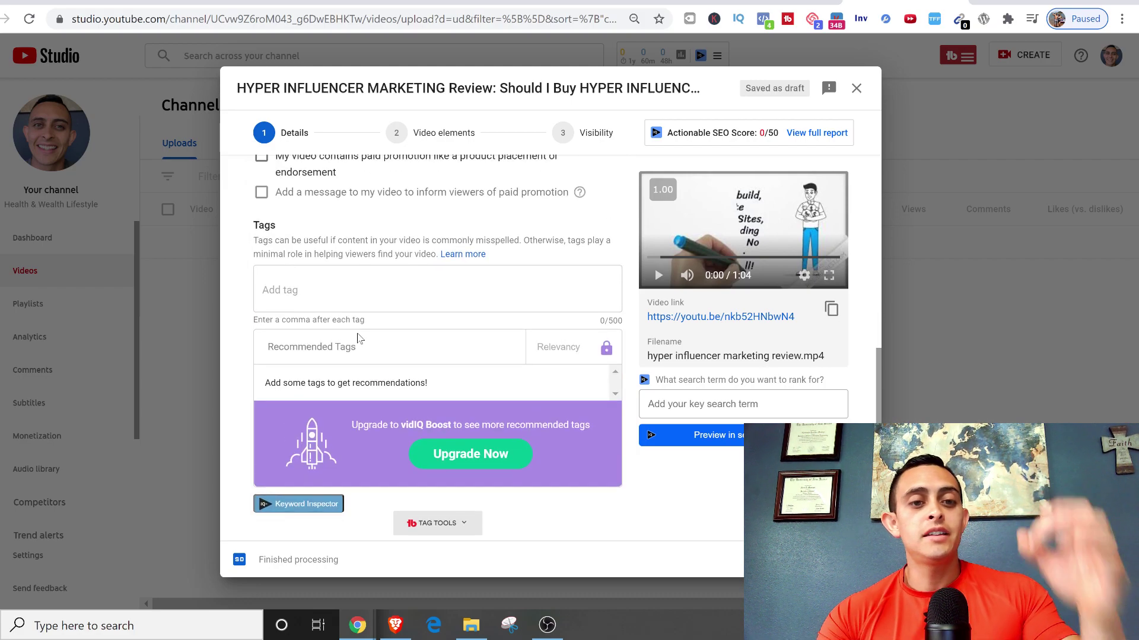
{"action": "left_click", "coordinate": [359, 291]}
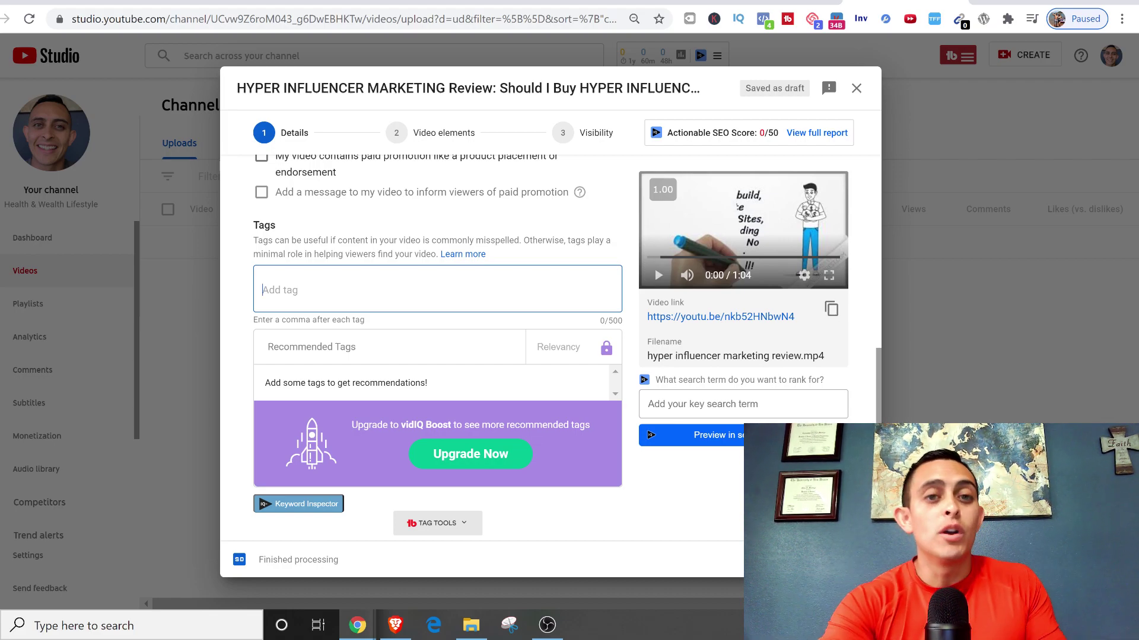
{"action": "scroll", "coordinate": [368, 278], "scroll_direction": "up", "scroll_amount": 20}
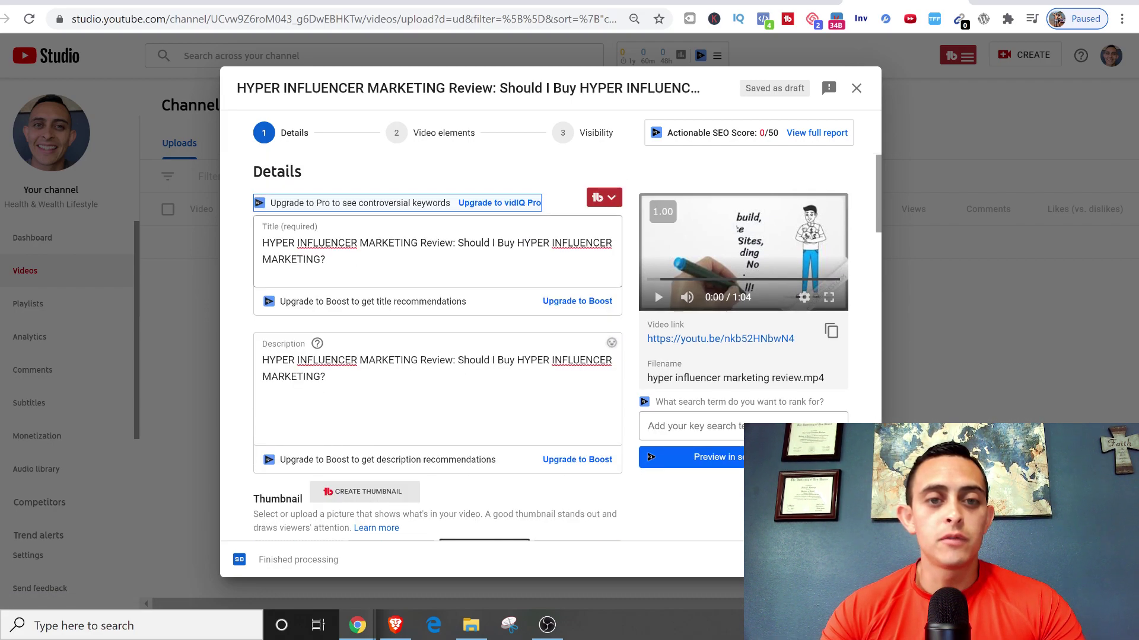
{"action": "left_click_drag", "start_coordinate": [453, 243], "coordinate": [110, 246]}
{"action": "scroll", "coordinate": [617, 326], "scroll_direction": "down", "scroll_amount": 15}
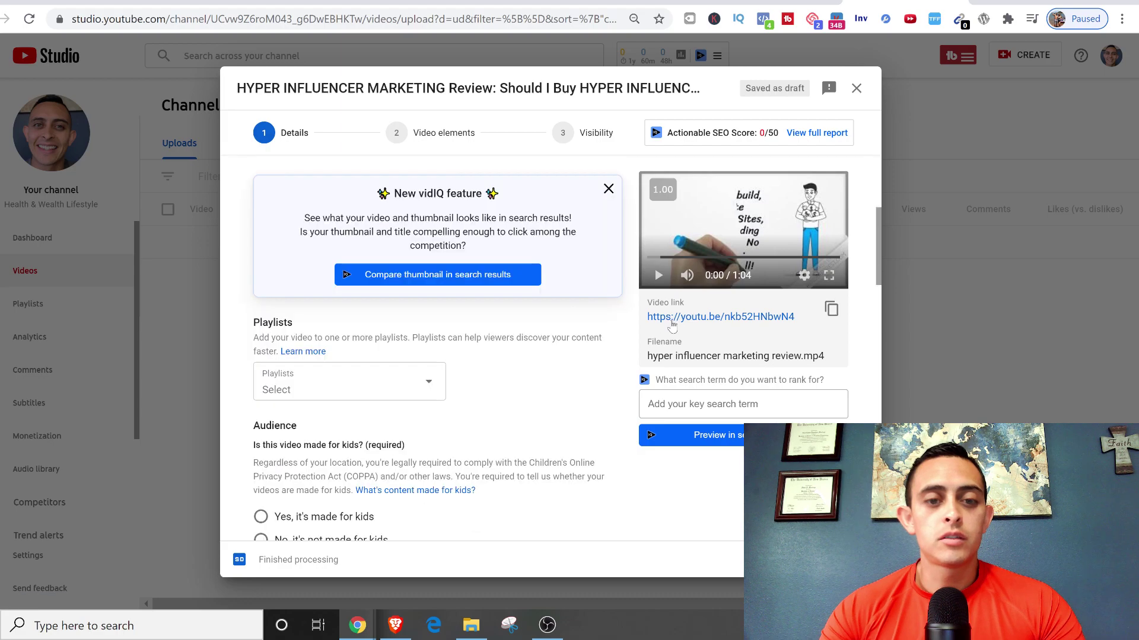
{"action": "left_click", "coordinate": [437, 328]}
{"action": "key", "text": "ctrl+v"}
{"action": "key", "text": "Return"}
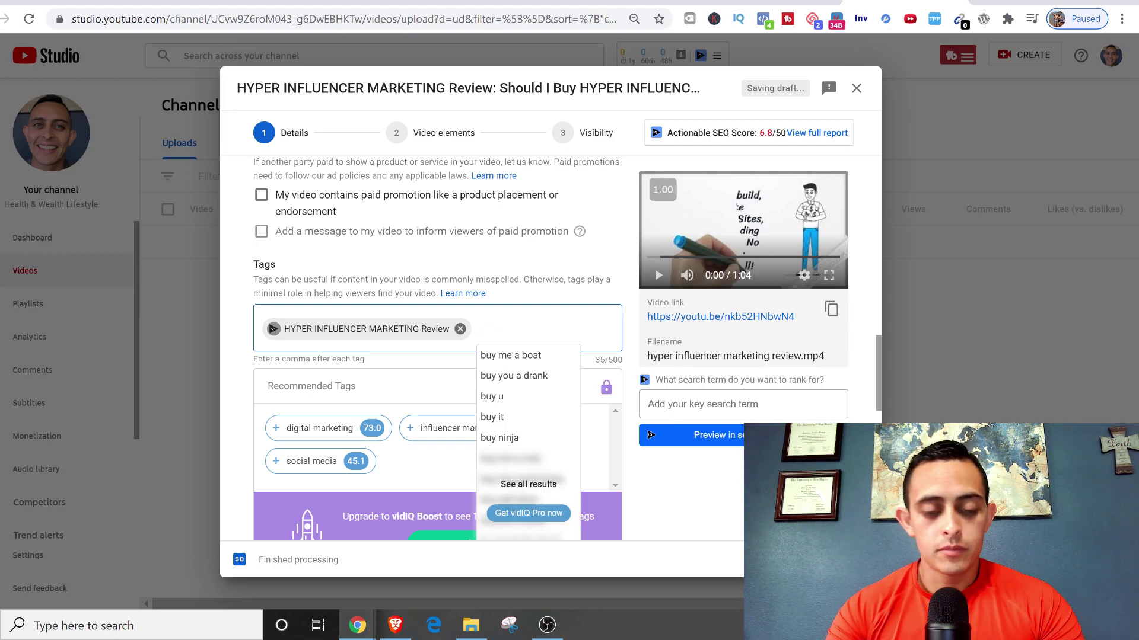
Step: Shorten the existing tag to HYPER INFLUENCER MARKETING and add HYPER INFLUENCER MARKETING Review as a second tag
{"action": "key", "text": "BackSpace"}
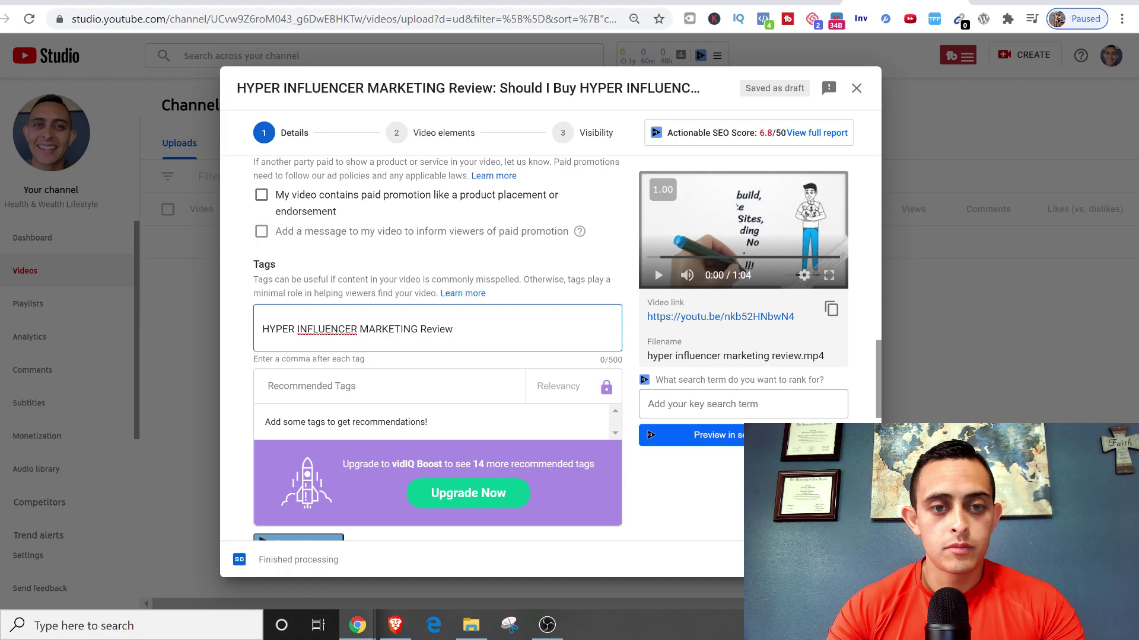
{"action": "key", "text": "BackSpace"}
{"action": "key", "text": "Return"}
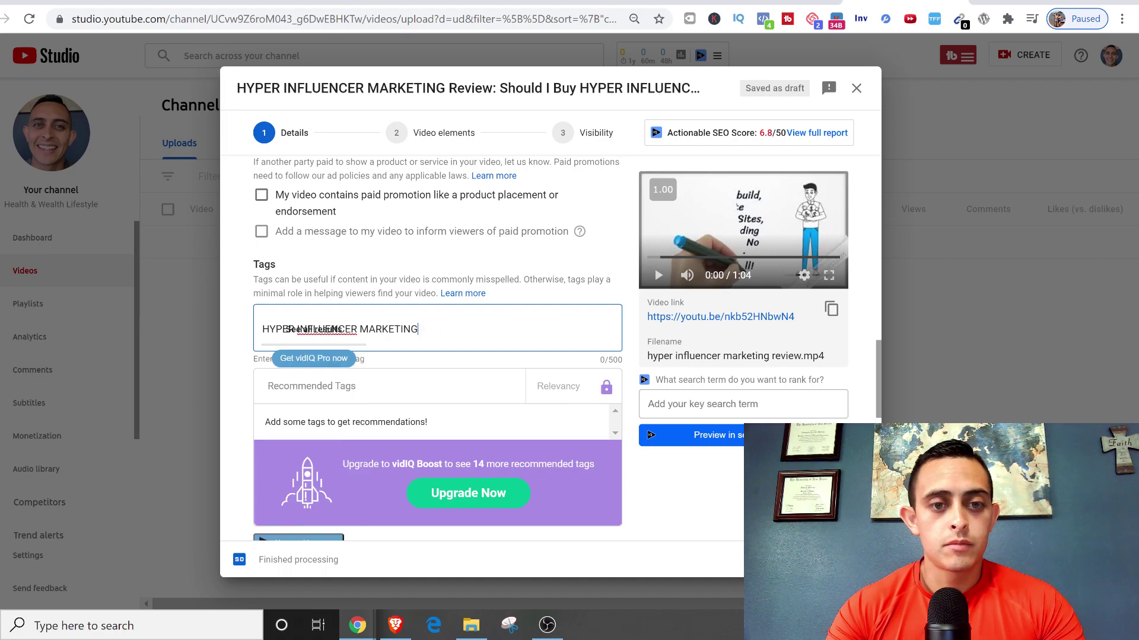
{"action": "key", "text": "ctrl+v"}
{"action": "key", "text": "Return"}
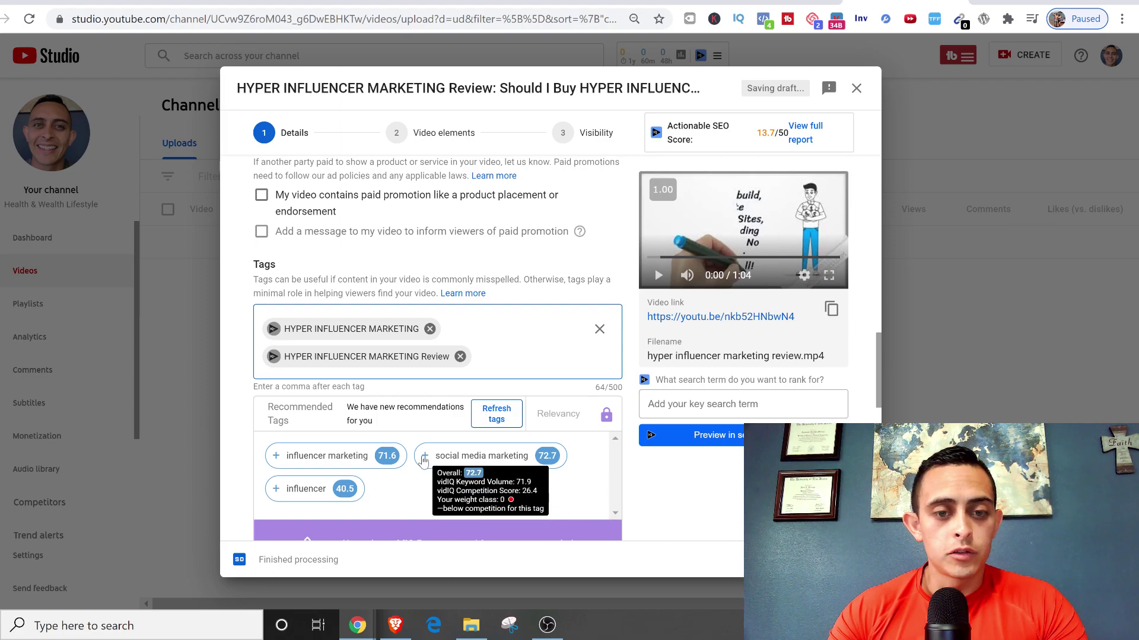
Step: Add the recommended tags social media marketing and influencer marketing to the video
{"action": "scroll", "coordinate": [617, 409], "scroll_direction": "down", "scroll_amount": 5}
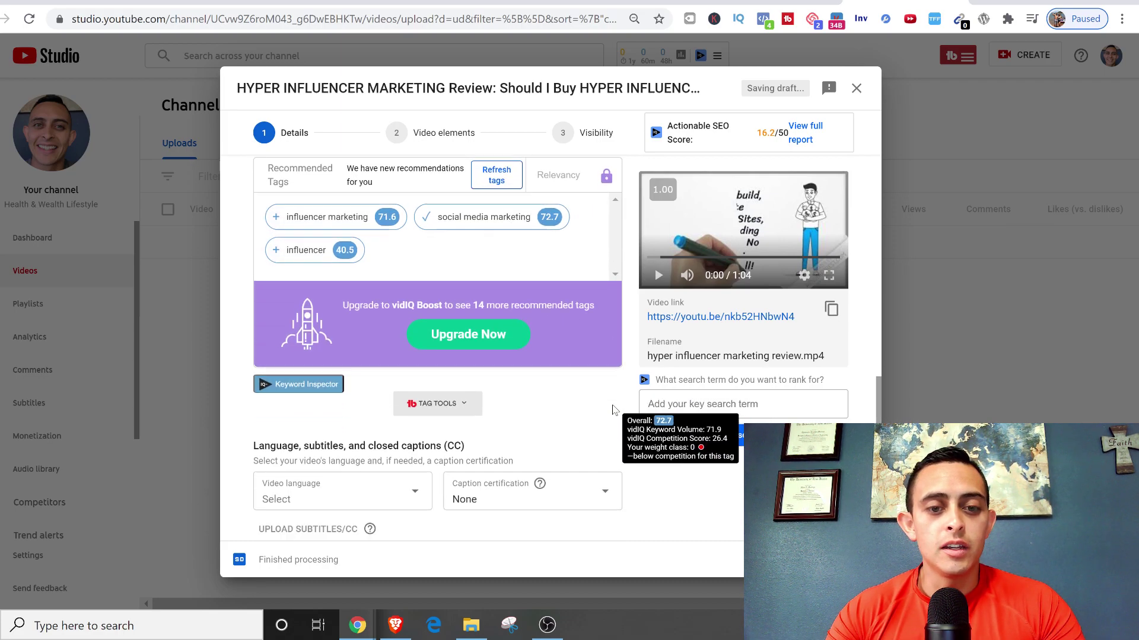
{"action": "scroll", "coordinate": [614, 412], "scroll_direction": "down", "scroll_amount": 1}
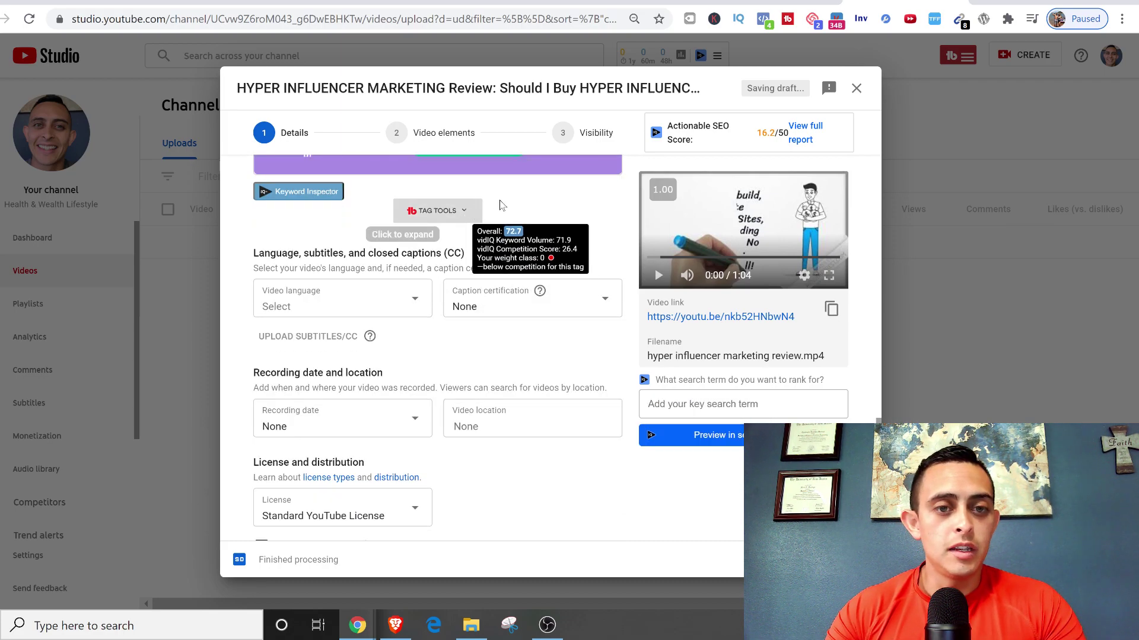
{"action": "left_click", "coordinate": [456, 211]}
{"action": "scroll", "coordinate": [498, 326], "scroll_direction": "down", "scroll_amount": 2}
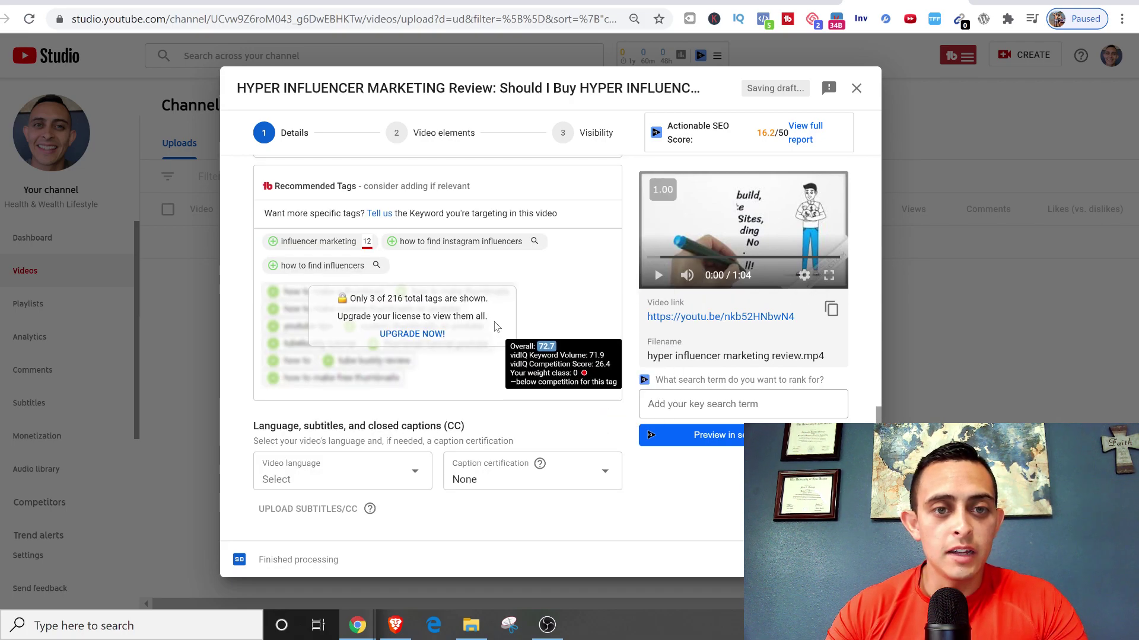
{"action": "left_click", "coordinate": [272, 241]}
{"action": "scroll", "coordinate": [415, 385], "scroll_direction": "up", "scroll_amount": 8}
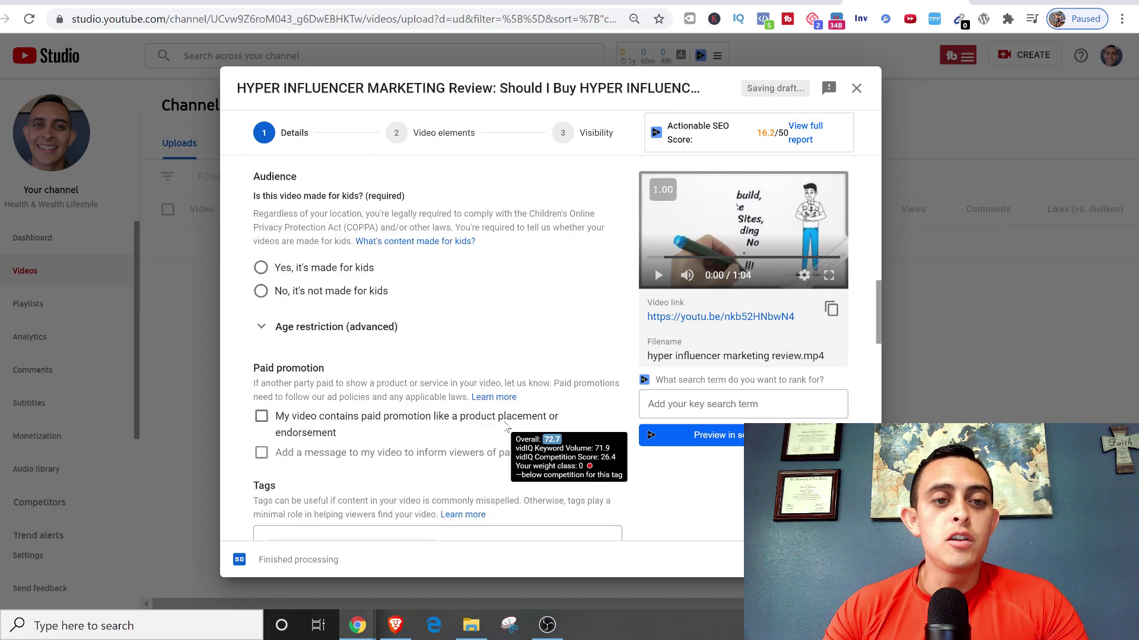
{"action": "scroll", "coordinate": [507, 425], "scroll_direction": "down", "scroll_amount": 2}
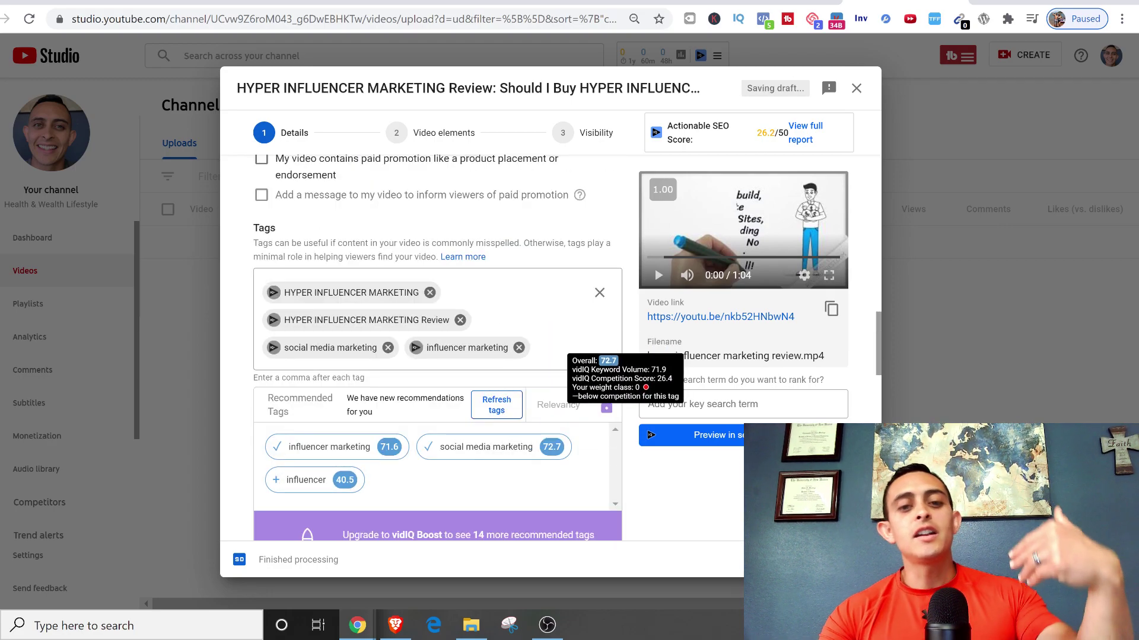
Step: Examine the product headline on the projectplr.com page for further tag ideas and return to the video's tags
{"action": "left_click", "coordinate": [551, 349]}
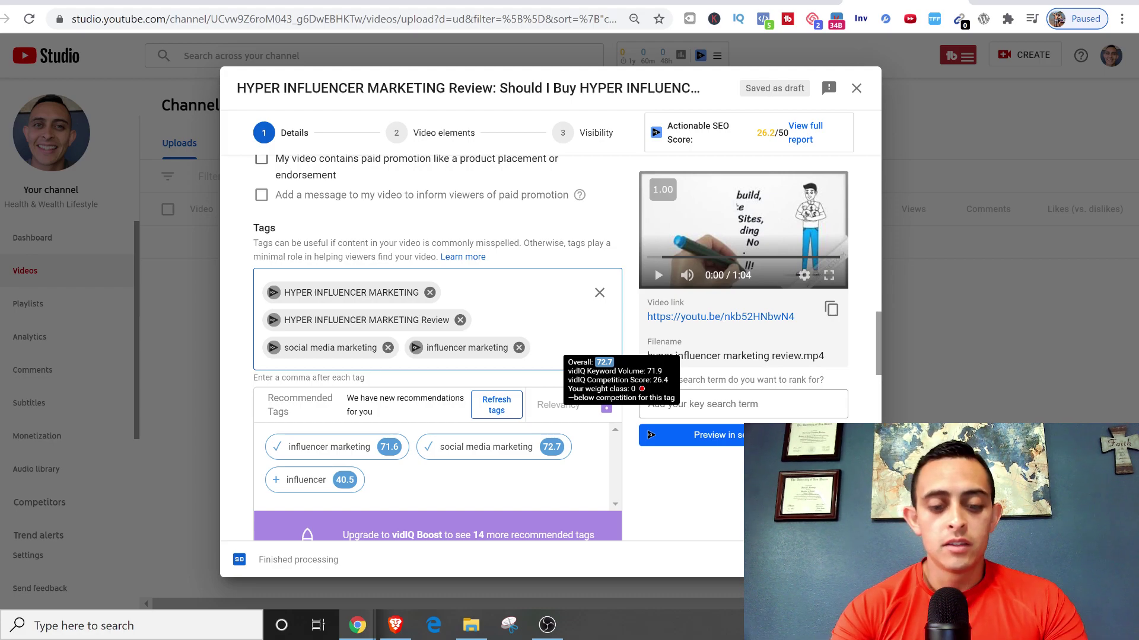
{"action": "left_click", "coordinate": [279, 3]}
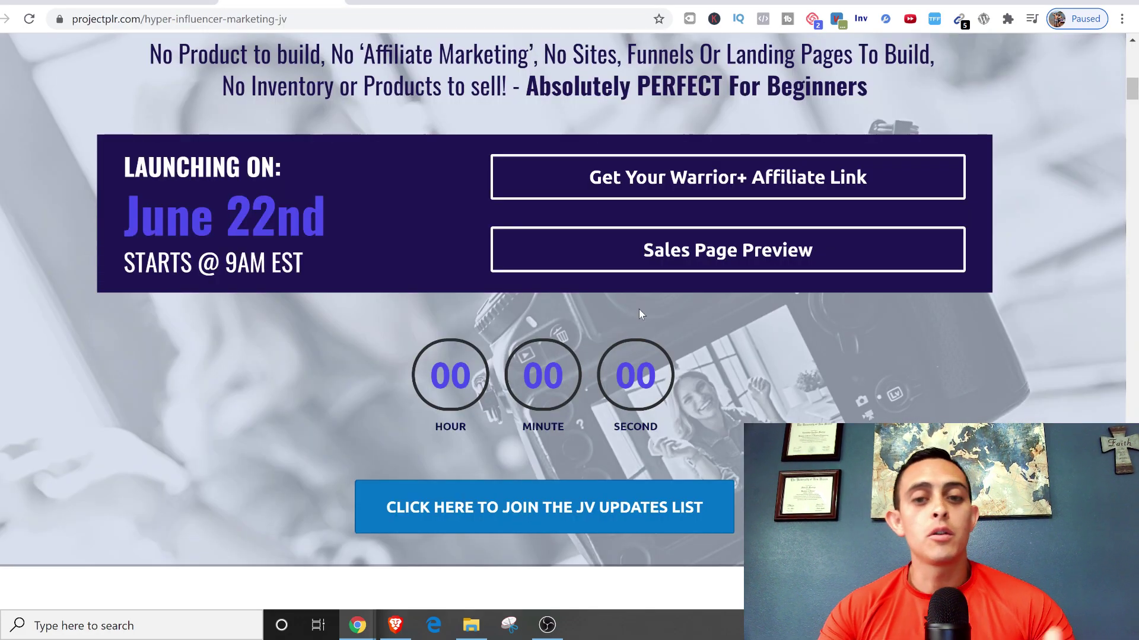
{"action": "scroll", "coordinate": [639, 309], "scroll_direction": "up", "scroll_amount": 8}
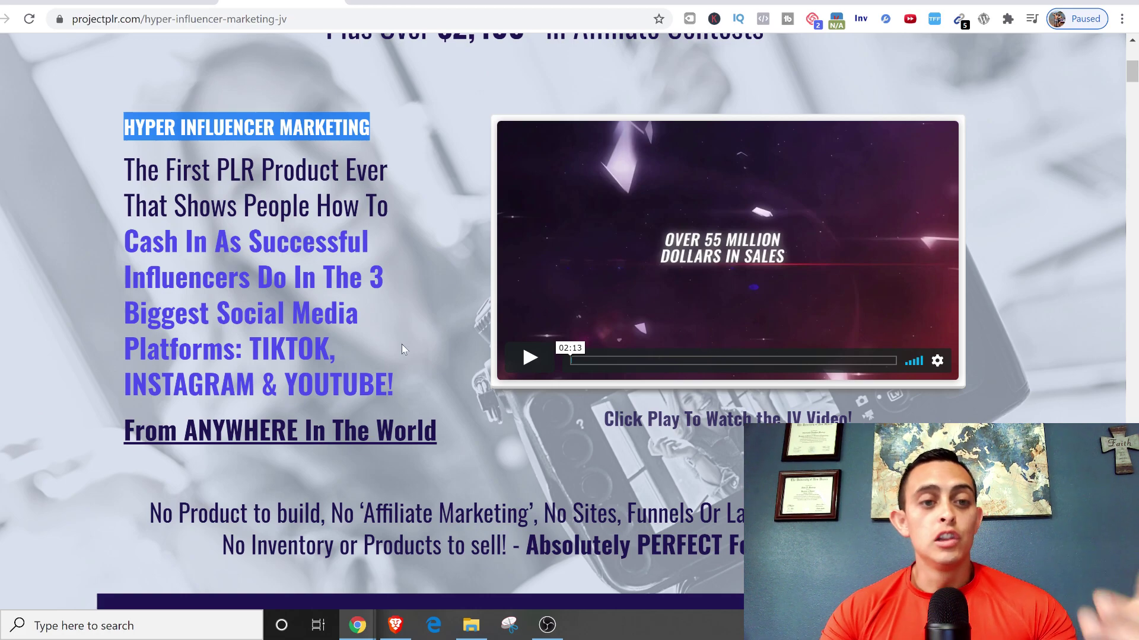
{"action": "scroll", "coordinate": [419, 390], "scroll_direction": "down", "scroll_amount": 1}
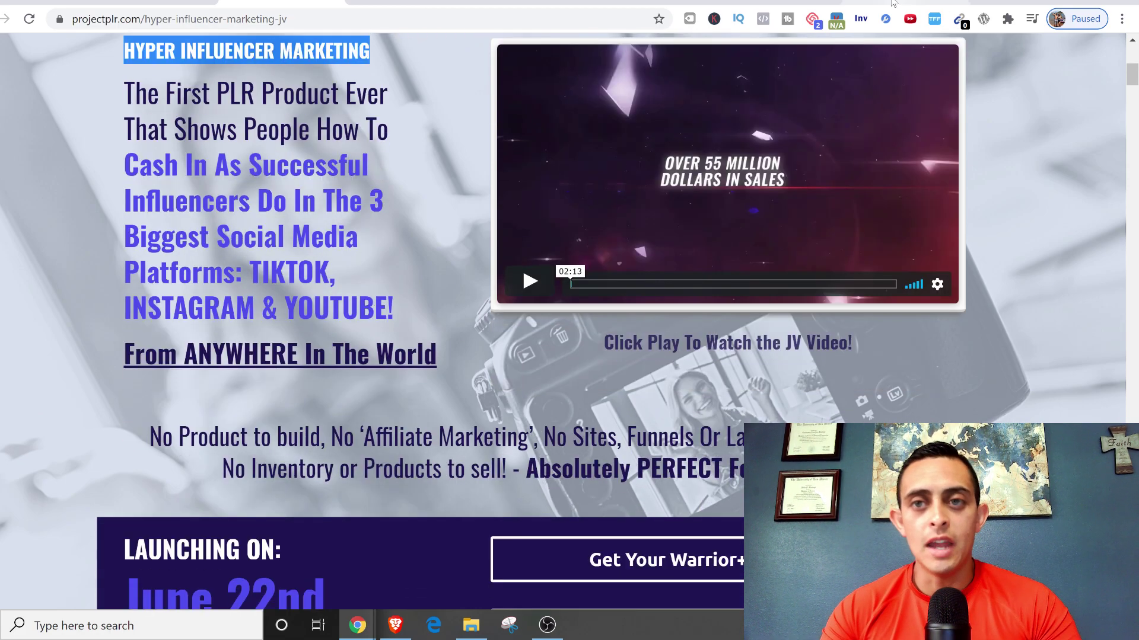
{"action": "left_click", "coordinate": [892, 3]}
{"action": "left_click", "coordinate": [523, 291]}
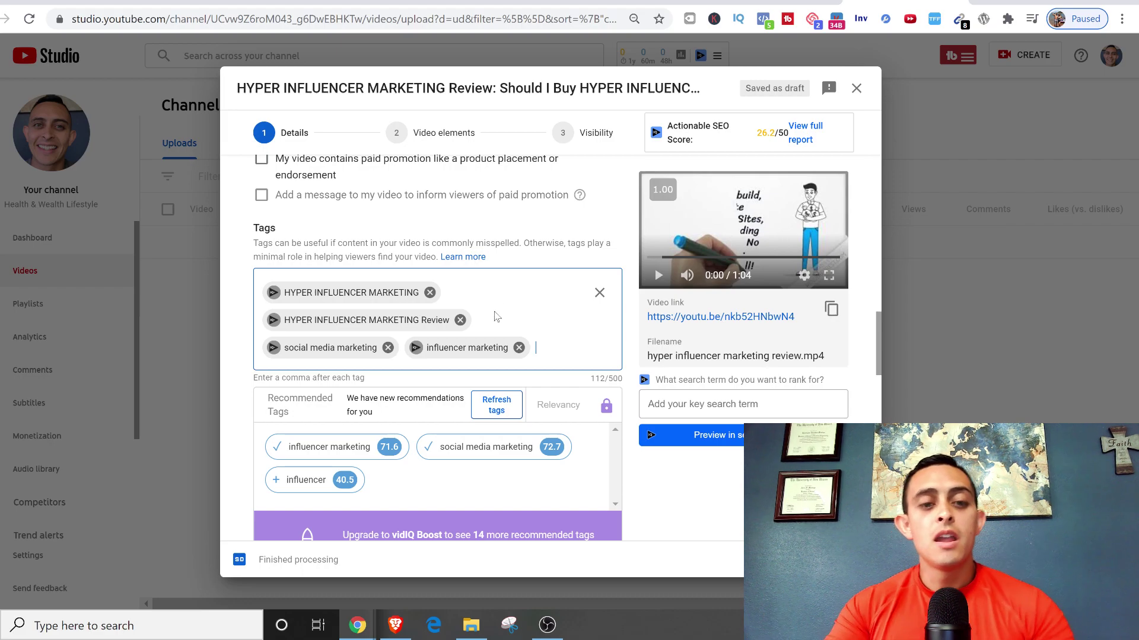
Step: Add the line "Get HYPER INFLUENCER MARKETING here: (LINK)" below the title text in the description
{"action": "scroll", "coordinate": [497, 318], "scroll_direction": "up", "scroll_amount": 10}
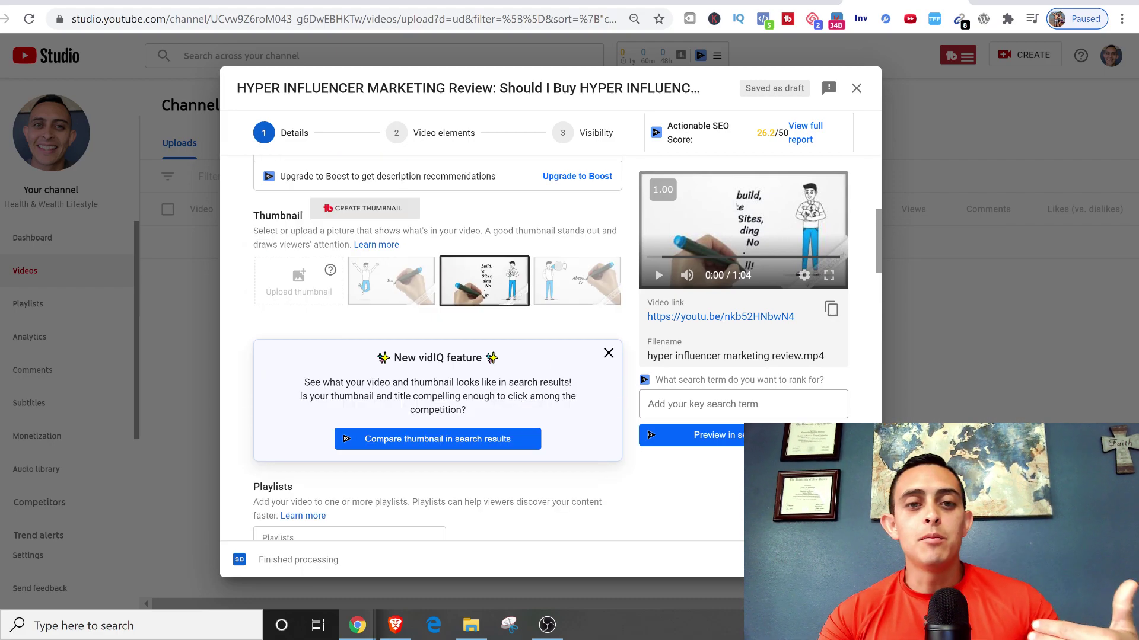
{"action": "scroll", "coordinate": [437, 349], "scroll_direction": "up", "scroll_amount": 4}
{"action": "left_click", "coordinate": [262, 356]}
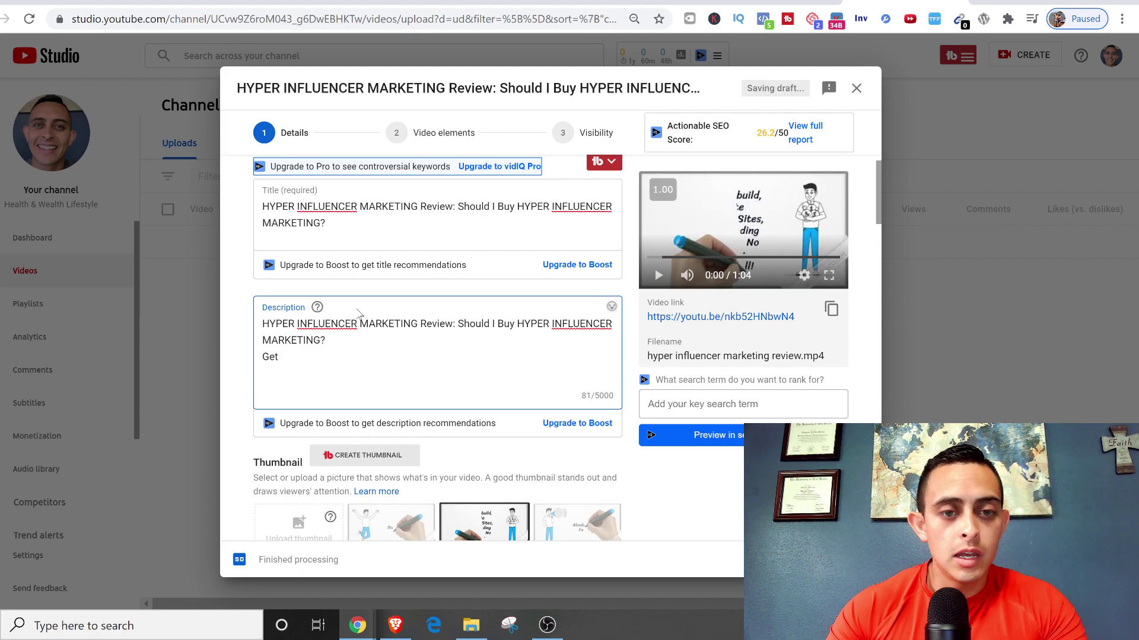
{"action": "left_click_drag", "start_coordinate": [330, 323], "coordinate": [417, 324]}
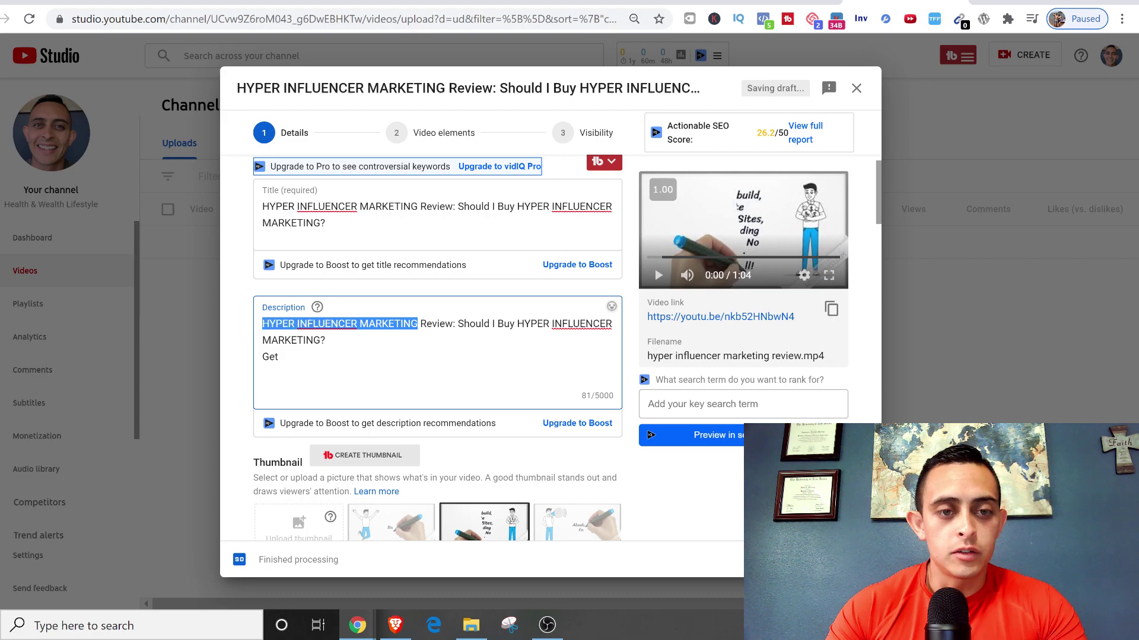
{"action": "left_click", "coordinate": [280, 356]}
{"action": "type", "text": "HYPER INFLUENCER MARKETING"}
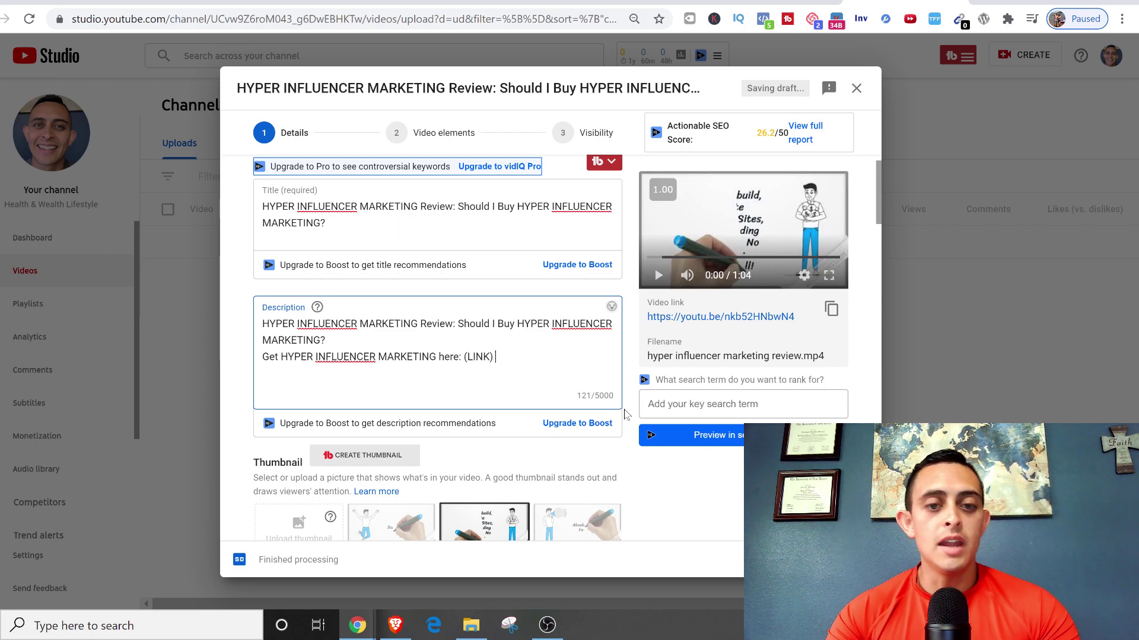
Step: Declare in the video's audience setting that it is not made for kids
{"action": "scroll", "coordinate": [624, 413], "scroll_direction": "down", "scroll_amount": 2}
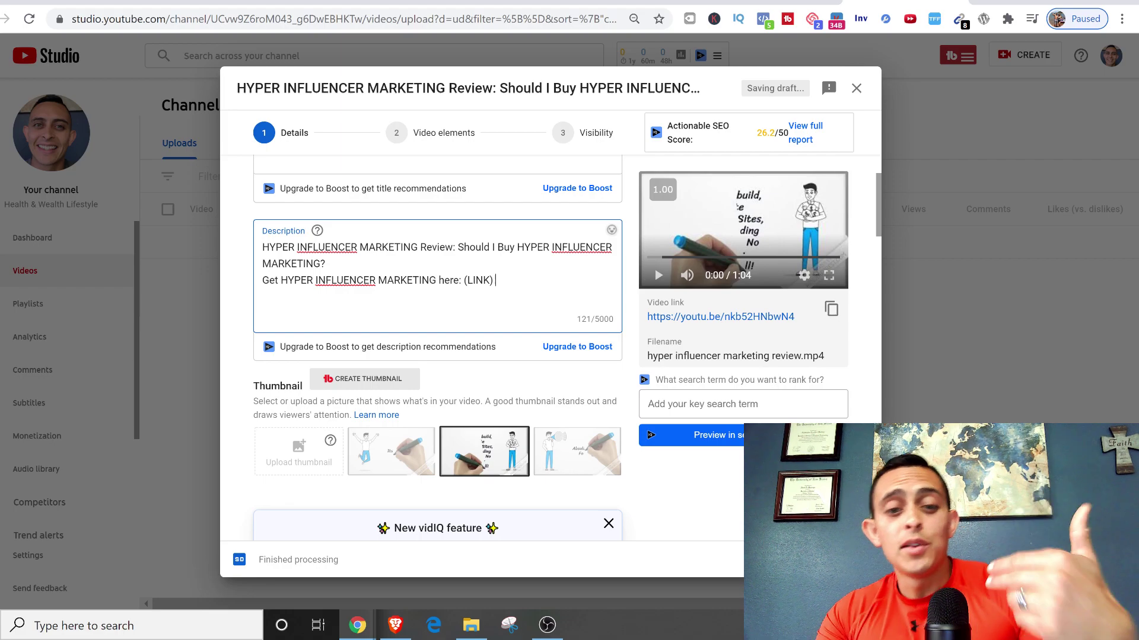
{"action": "scroll", "coordinate": [778, 390], "scroll_direction": "down", "scroll_amount": 5}
{"action": "scroll", "coordinate": [438, 356], "scroll_direction": "down", "scroll_amount": 5}
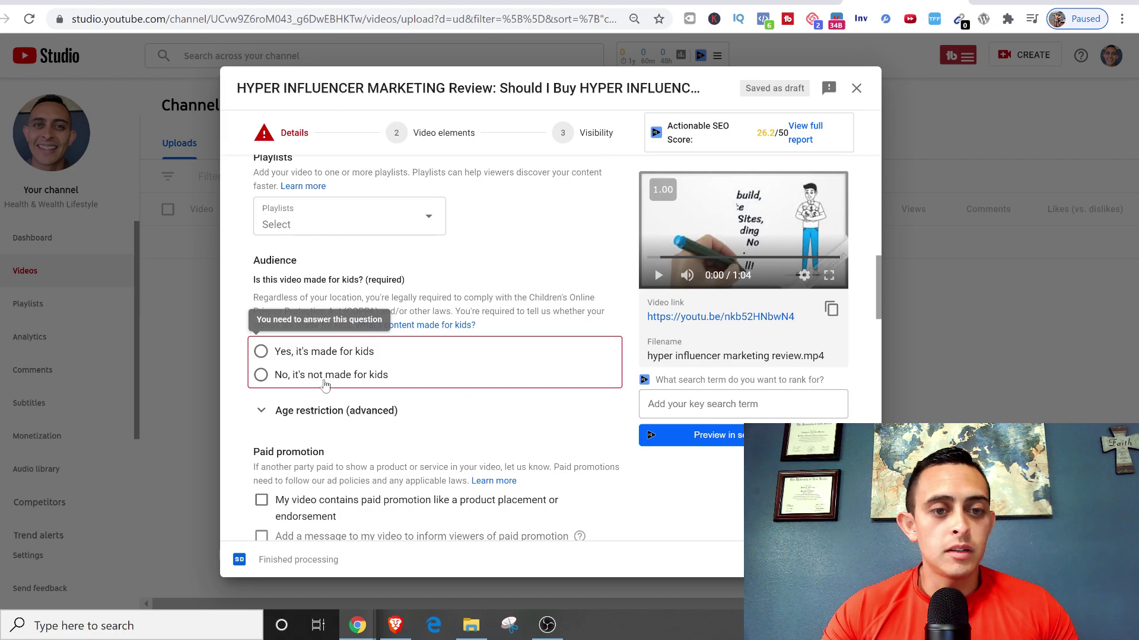
{"action": "left_click", "coordinate": [324, 378]}
{"action": "scroll", "coordinate": [574, 384], "scroll_direction": "down", "scroll_amount": 3}
{"action": "scroll", "coordinate": [366, 365], "scroll_direction": "up", "scroll_amount": 5}
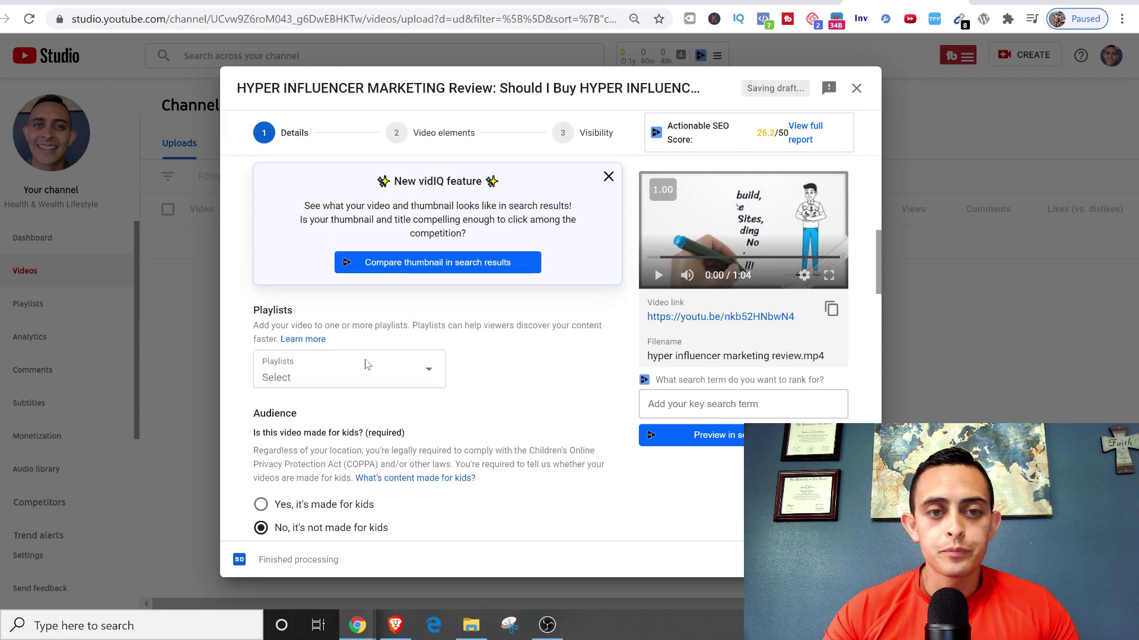
Step: Skip the end screen and cards, publish the video with Public visibility, and close the share dialog
{"action": "left_click", "coordinate": [843, 559]}
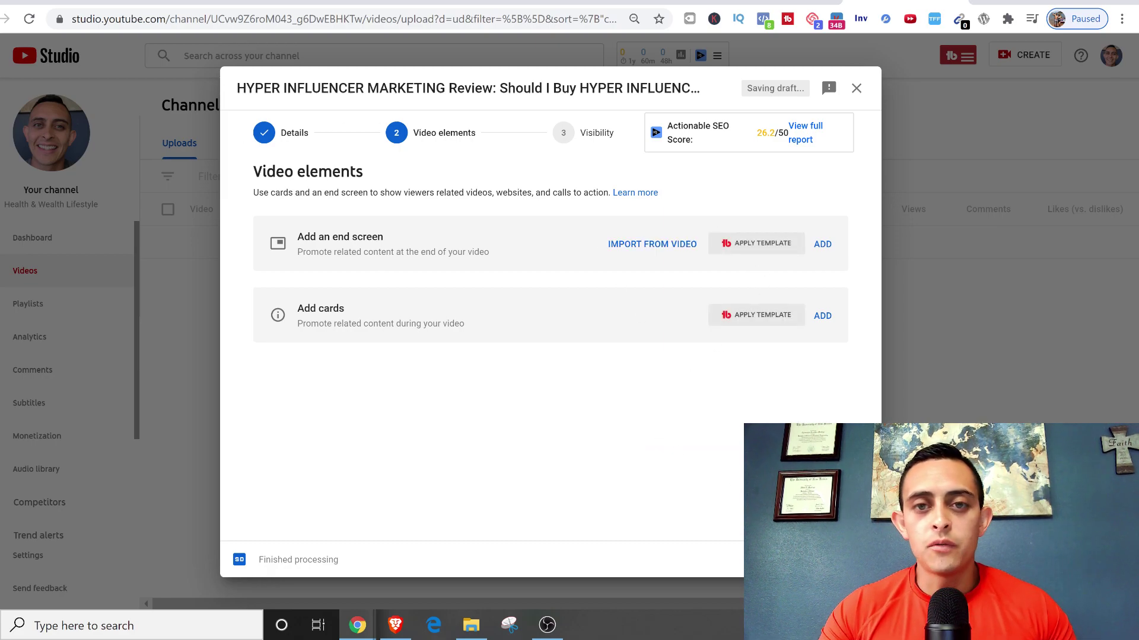
{"action": "left_click", "coordinate": [842, 559]}
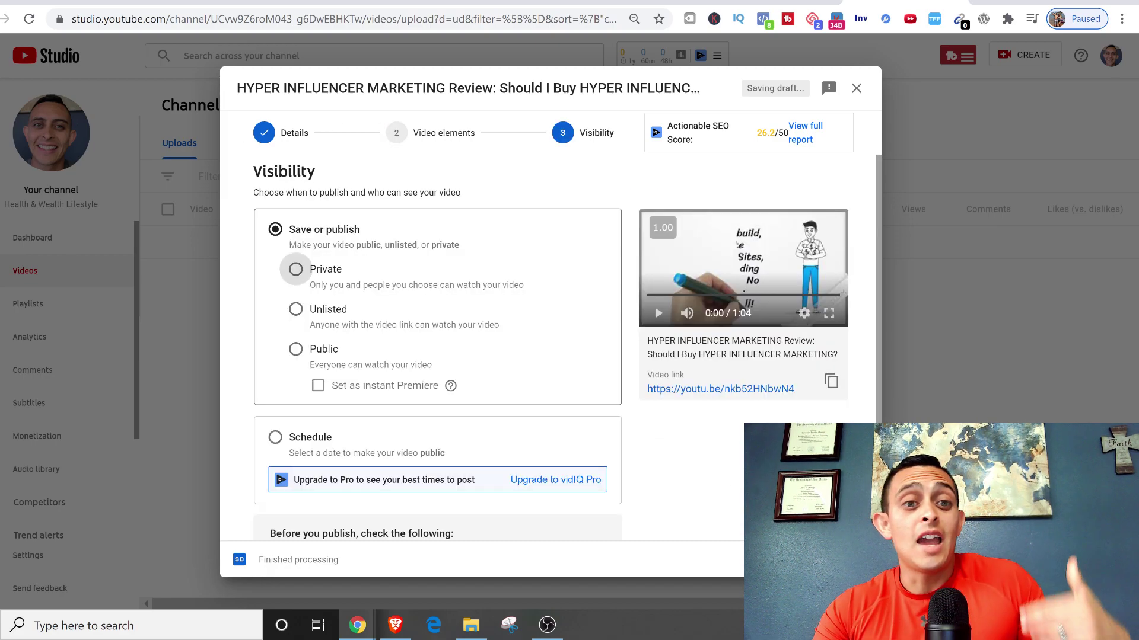
{"action": "left_click", "coordinate": [335, 352]}
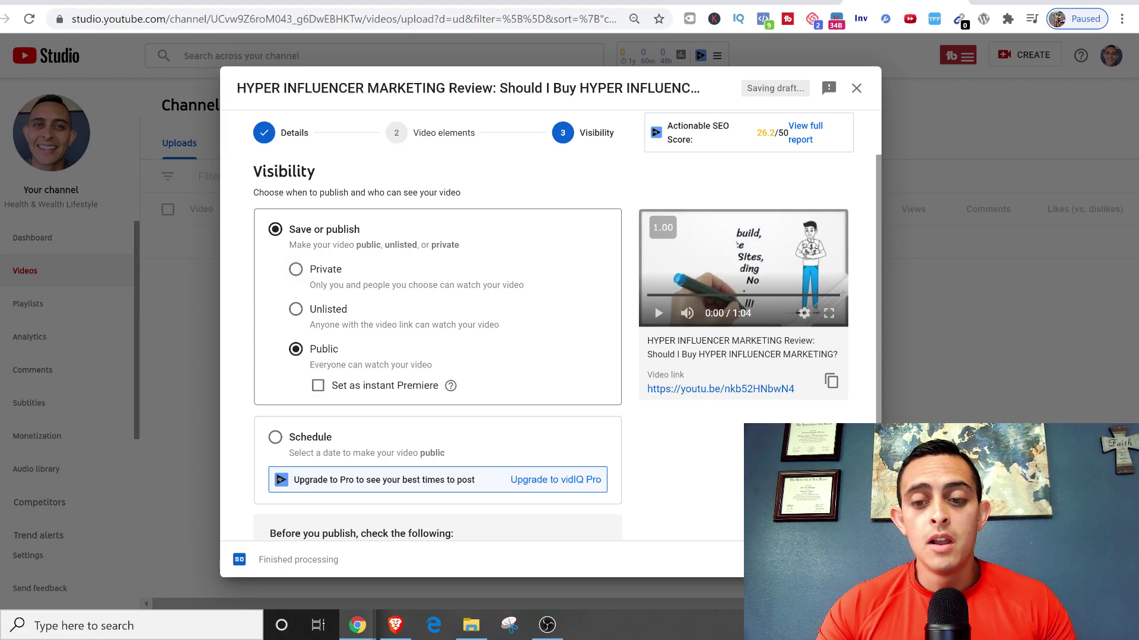
{"action": "left_click", "coordinate": [842, 560]}
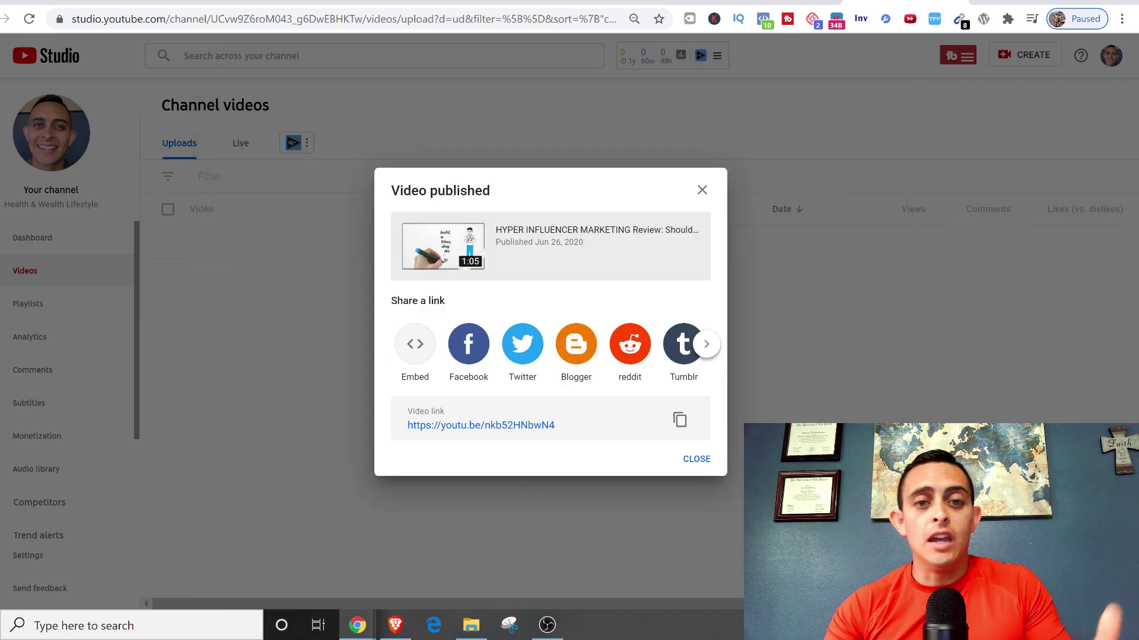
{"action": "left_click", "coordinate": [702, 190]}
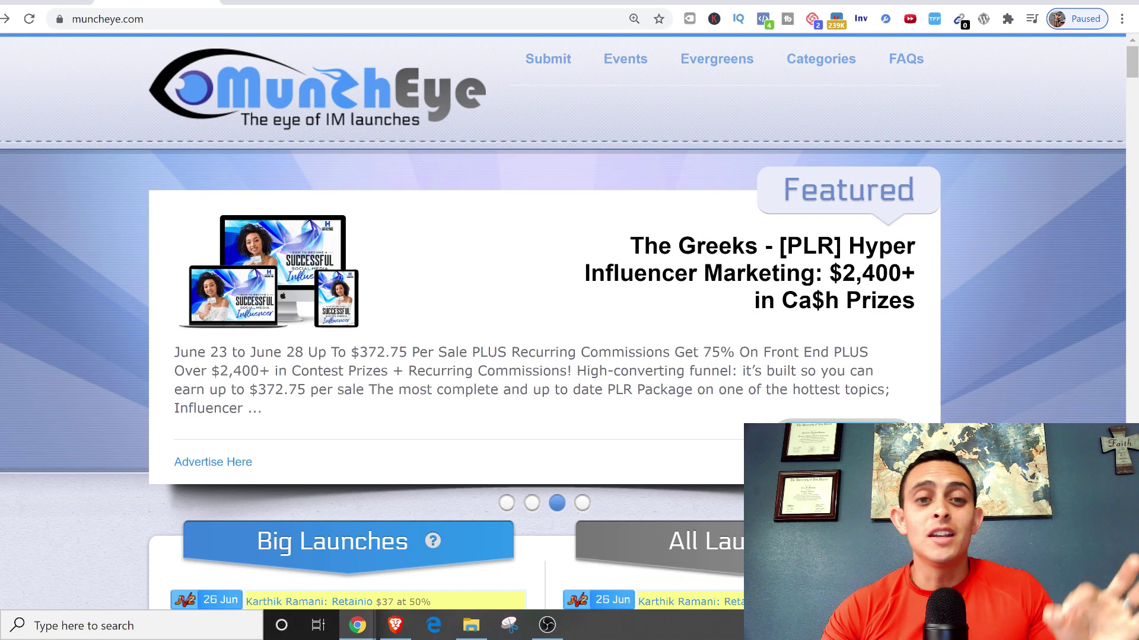
Step: Examine the Big Launches and All Launches lists on muncheye.com for upcoming products to review
{"action": "scroll", "coordinate": [466, 268], "scroll_direction": "down", "scroll_amount": 8}
{"action": "scroll", "coordinate": [466, 268], "scroll_direction": "down", "scroll_amount": 3}
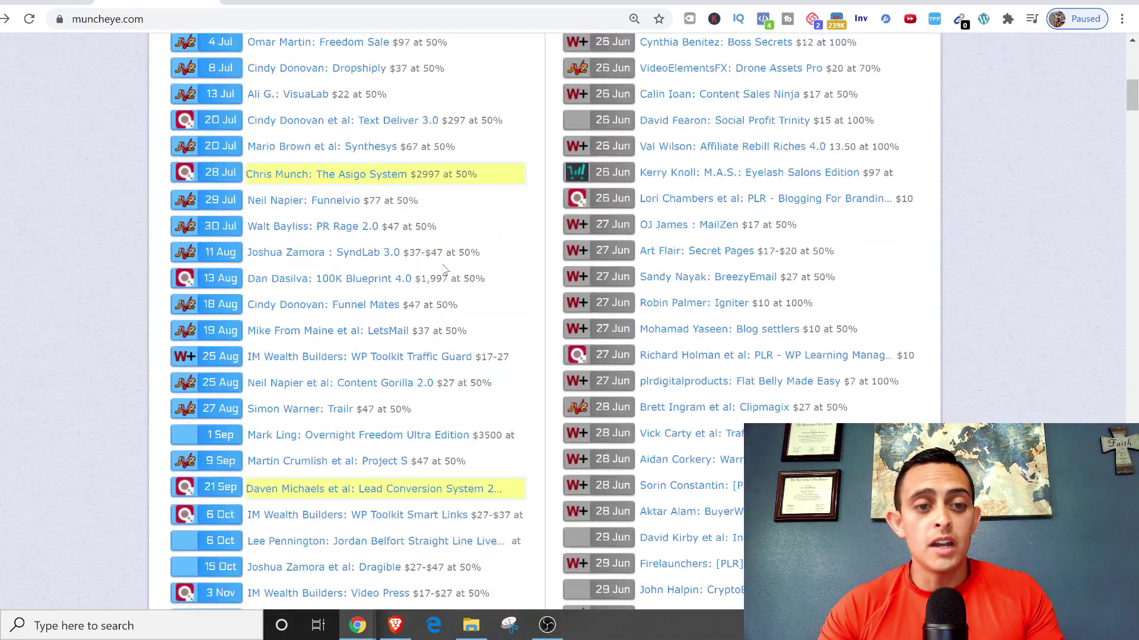
{"action": "scroll", "coordinate": [419, 273], "scroll_direction": "down", "scroll_amount": 3}
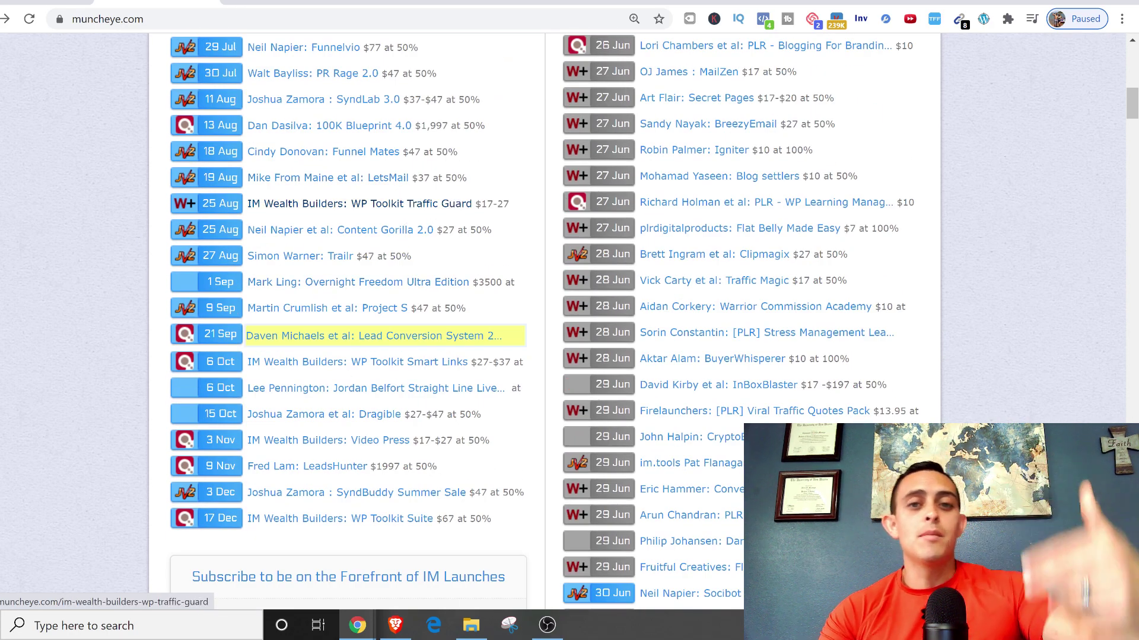
{"action": "scroll", "coordinate": [711, 239], "scroll_direction": "up", "scroll_amount": 1}
{"action": "scroll", "coordinate": [712, 238], "scroll_direction": "up", "scroll_amount": 7}
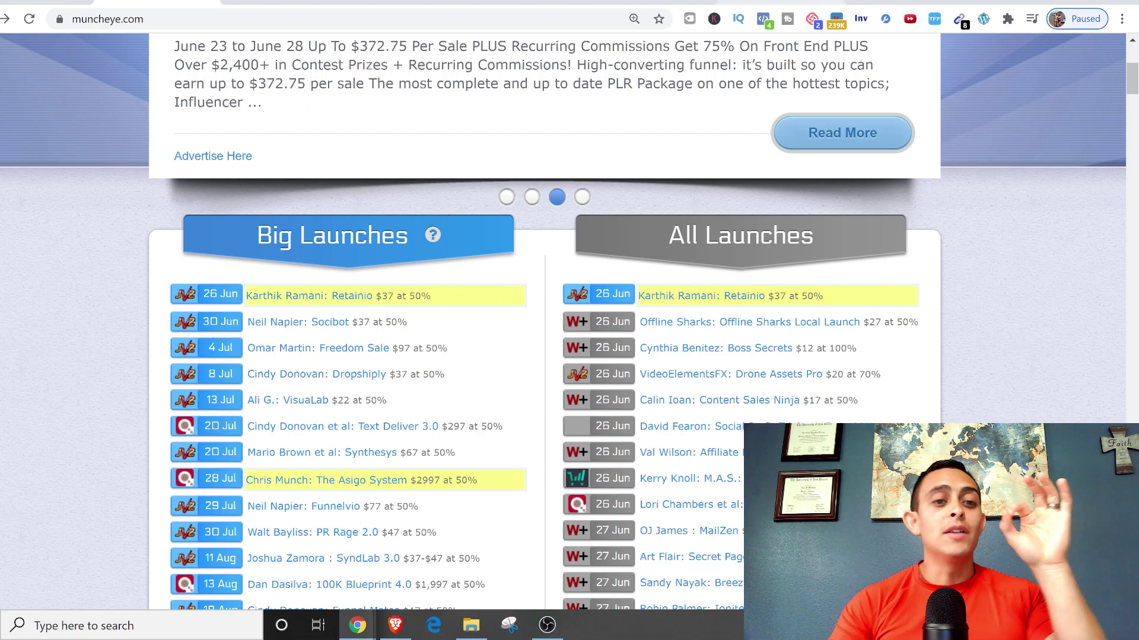
{"action": "scroll", "coordinate": [303, 339], "scroll_direction": "down", "scroll_amount": 1}
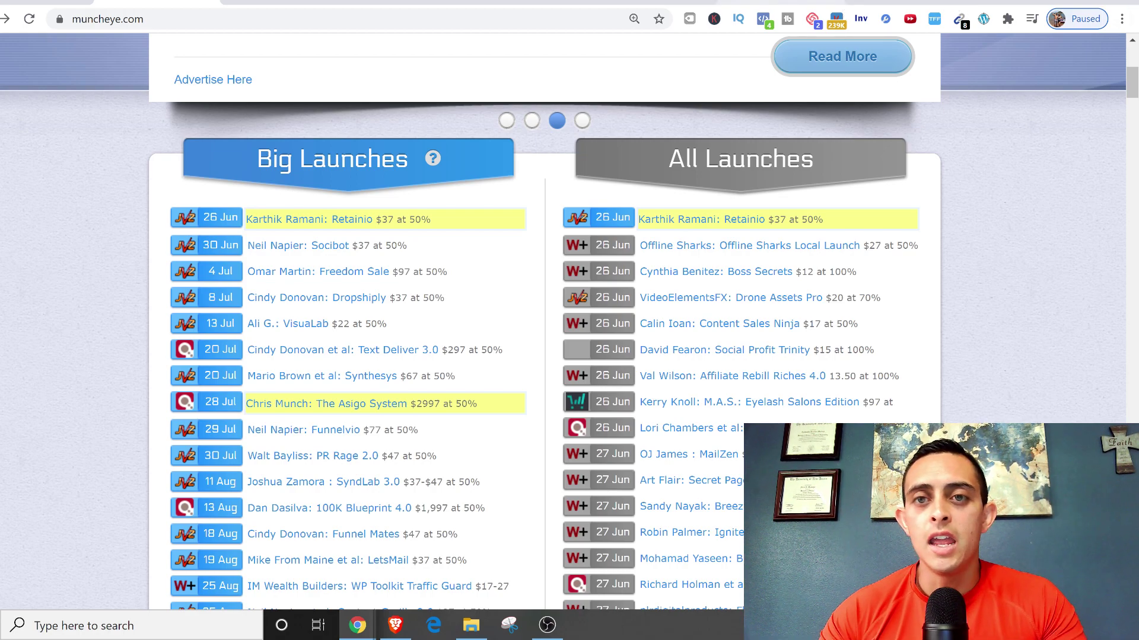
Step: Switch to the open YouTube video page and search YouTube for "jono clickbank"
{"action": "left_click", "coordinate": [505, 2]}
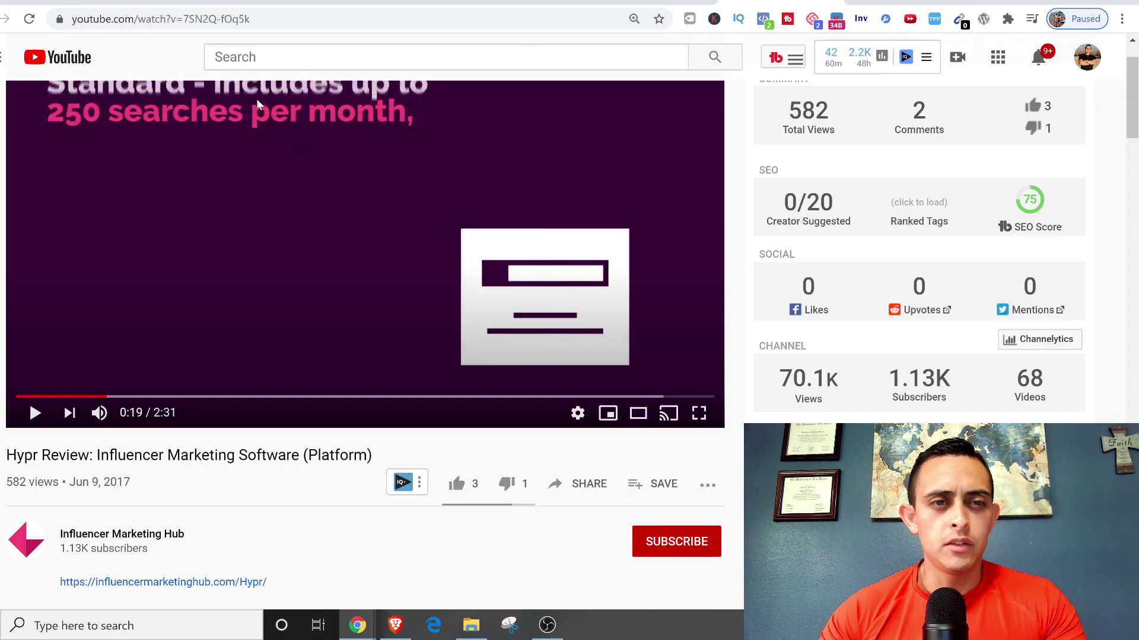
{"action": "left_click", "coordinate": [216, 57]}
{"action": "type", "text": "jono"}
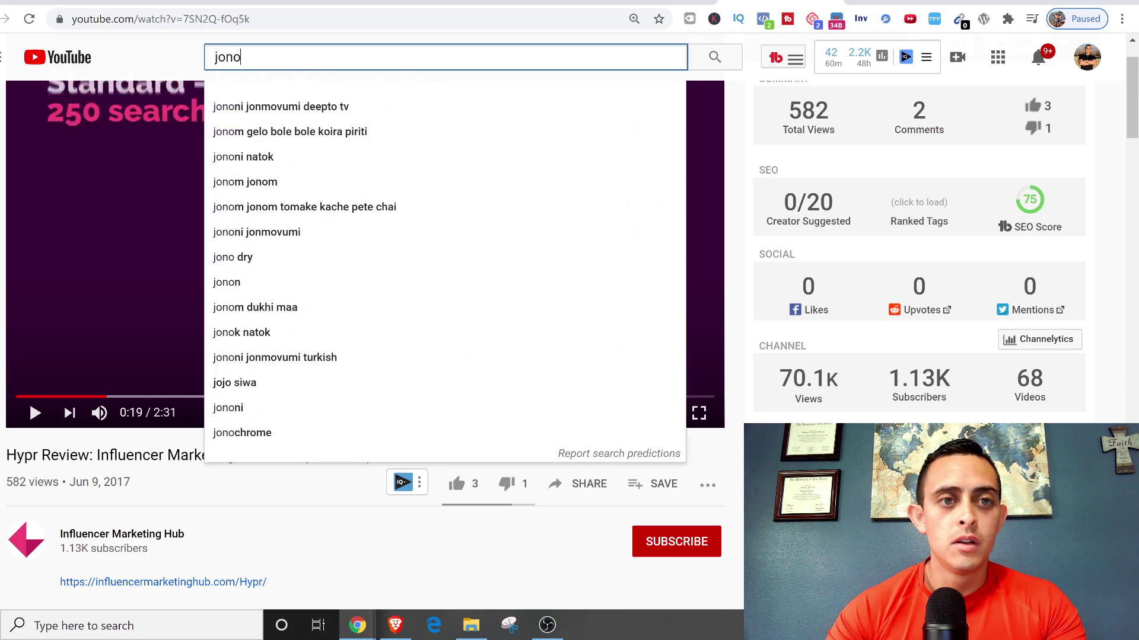
{"action": "type", "text": " clickbank"}
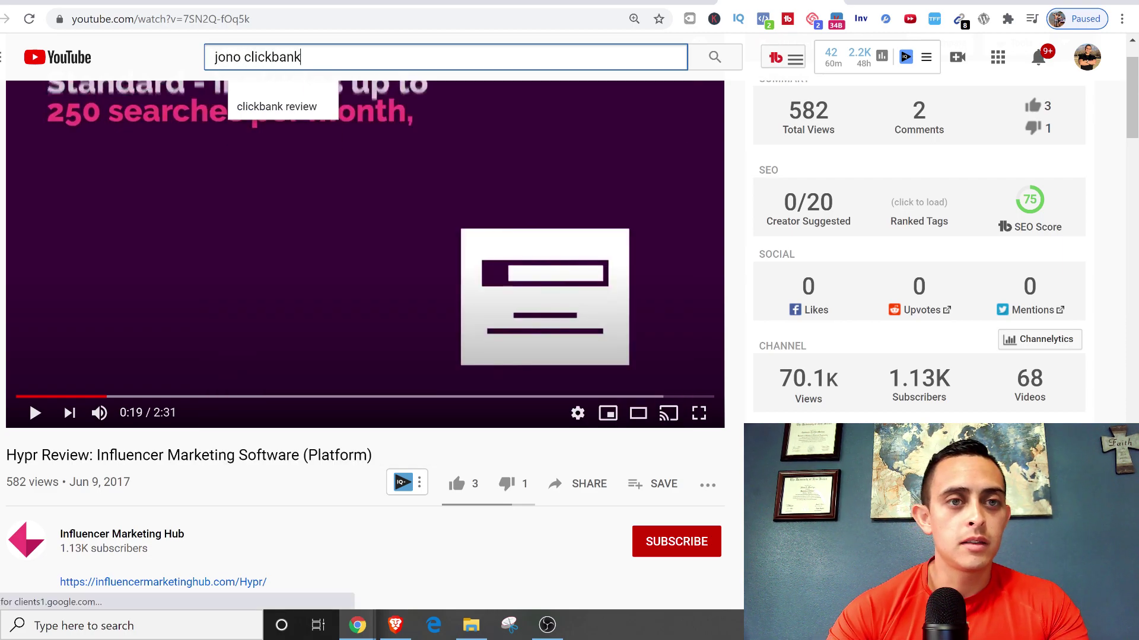
{"action": "key", "text": "Return"}
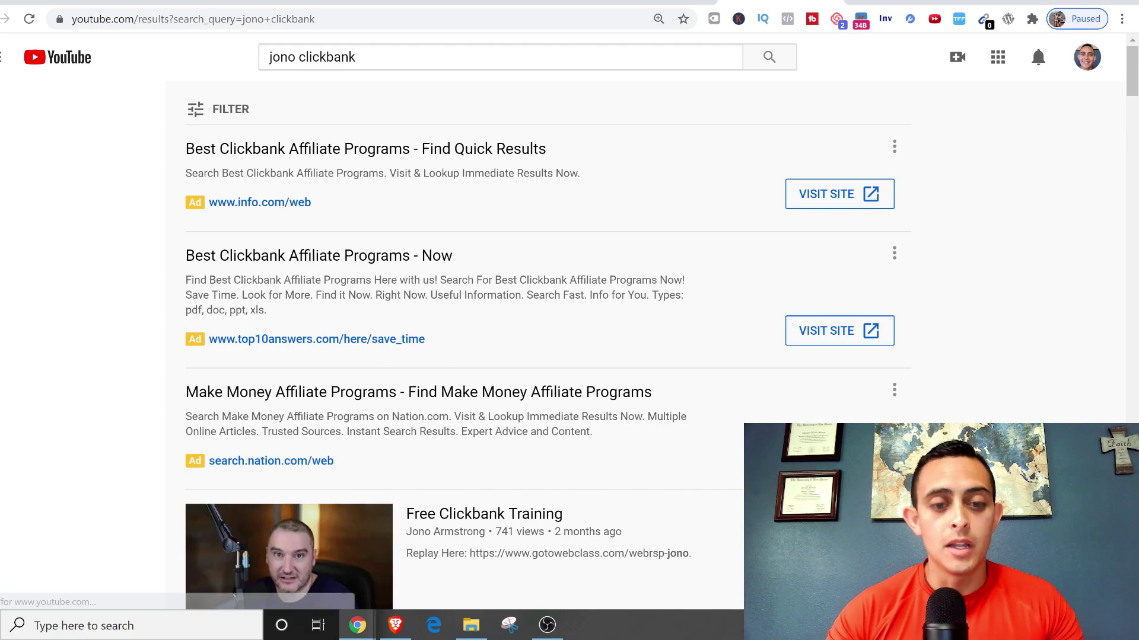
Step: Open the channel behind the Free Clickbank Training video and dismiss the notice about e-mails from YouTube
{"action": "scroll", "coordinate": [595, 429], "scroll_direction": "down", "scroll_amount": 5}
{"action": "scroll", "coordinate": [595, 430], "scroll_direction": "down", "scroll_amount": 3}
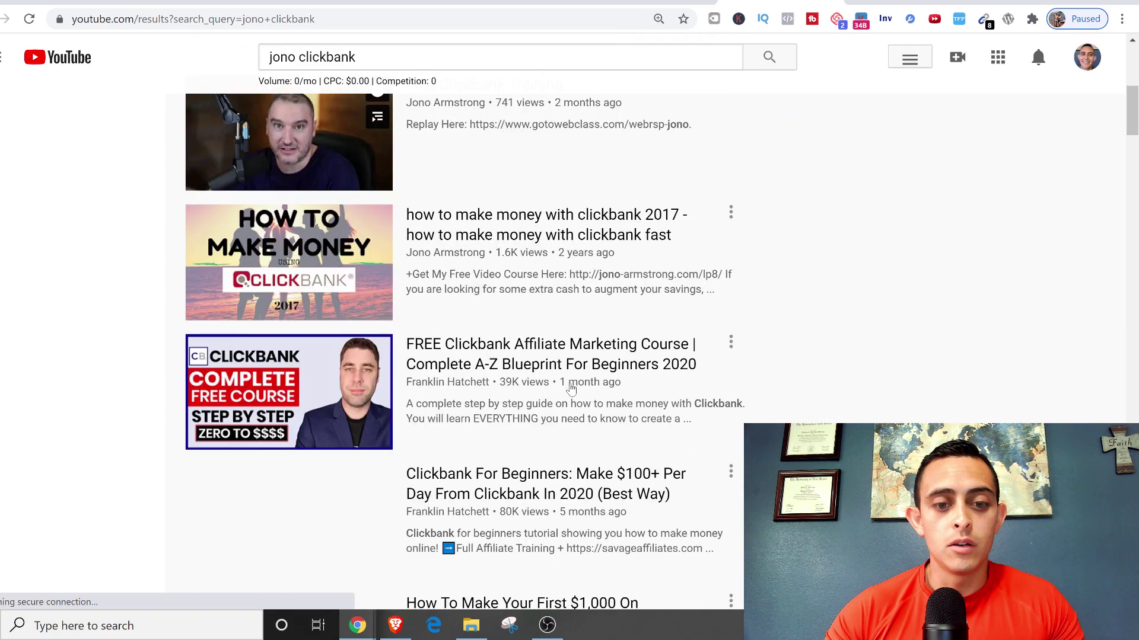
{"action": "scroll", "coordinate": [569, 313], "scroll_direction": "up", "scroll_amount": 1}
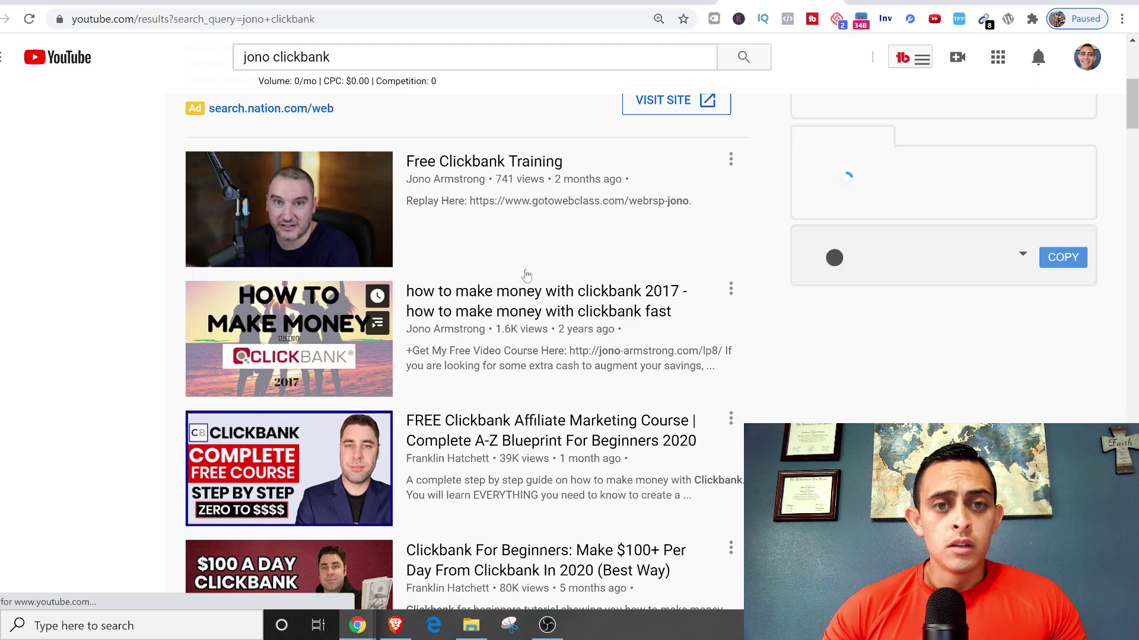
{"action": "left_click", "coordinate": [461, 179]}
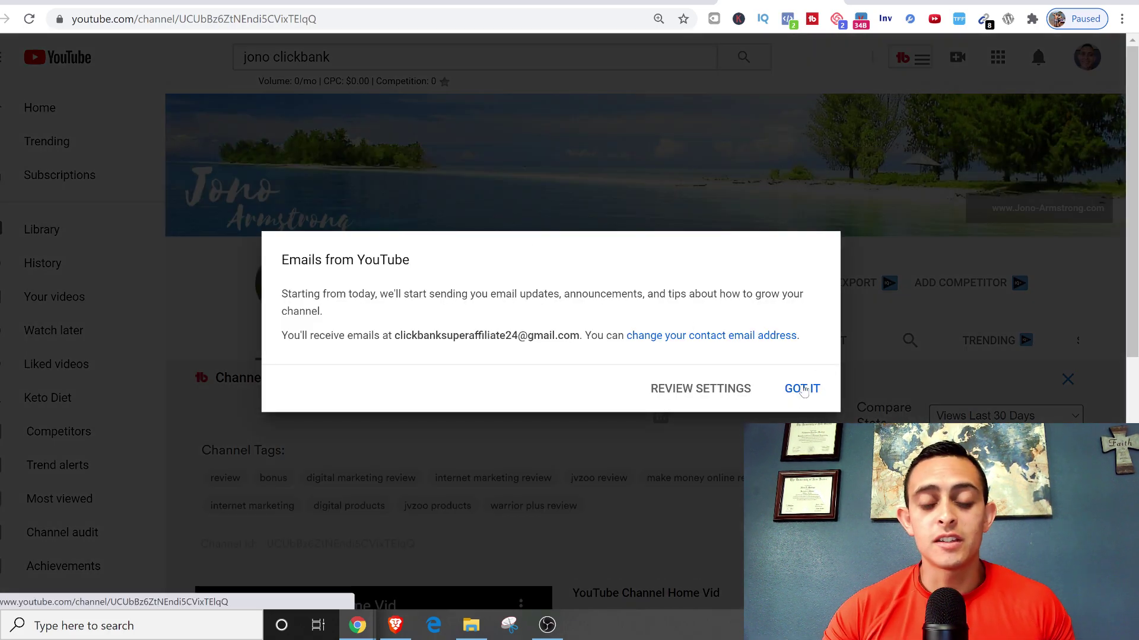
{"action": "left_click", "coordinate": [797, 396]}
Step: Examine the channel's statistics and tags, and the titles and thumbnails of its uploaded review videos
{"action": "scroll", "coordinate": [222, 271], "scroll_direction": "down", "scroll_amount": 3}
{"action": "scroll", "coordinate": [364, 332], "scroll_direction": "down", "scroll_amount": 2}
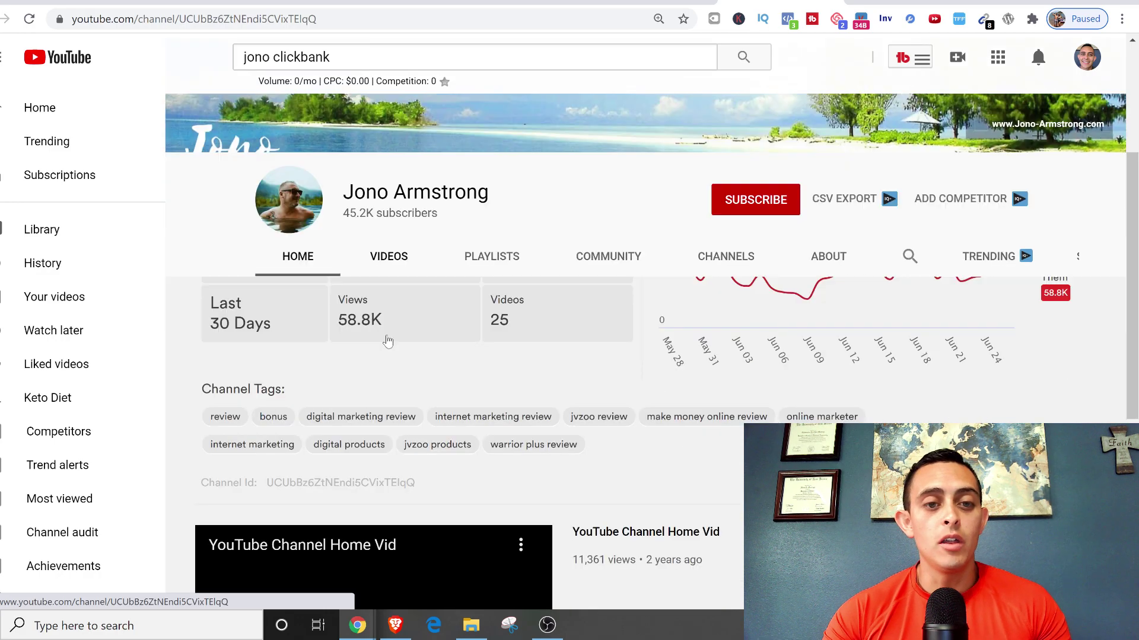
{"action": "scroll", "coordinate": [427, 283], "scroll_direction": "up", "scroll_amount": 5}
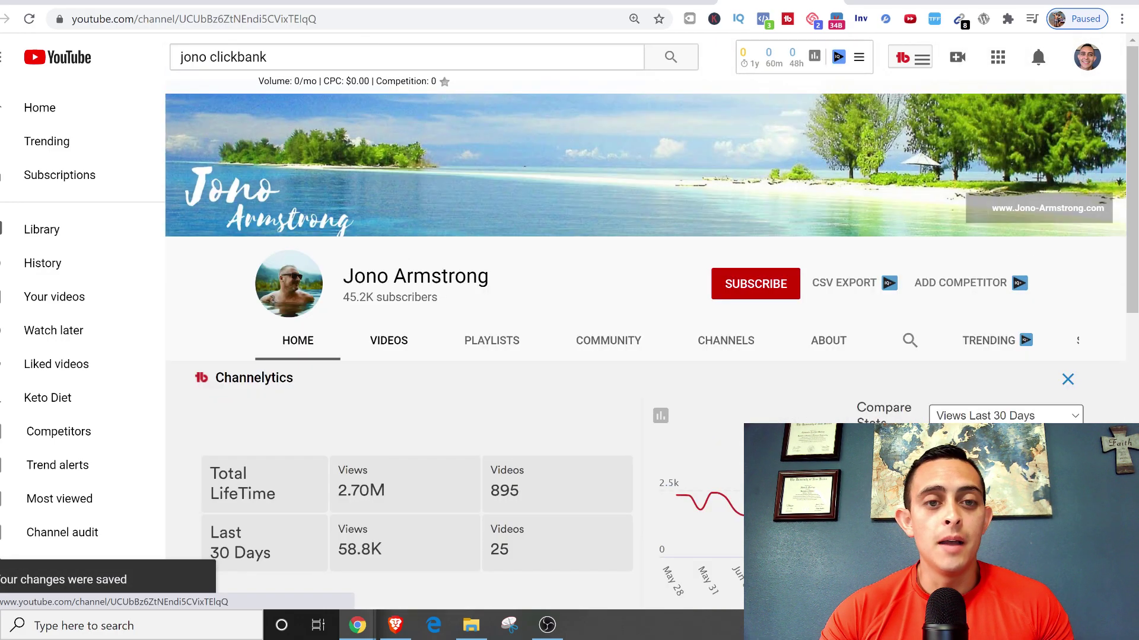
{"action": "left_click", "coordinate": [396, 338]}
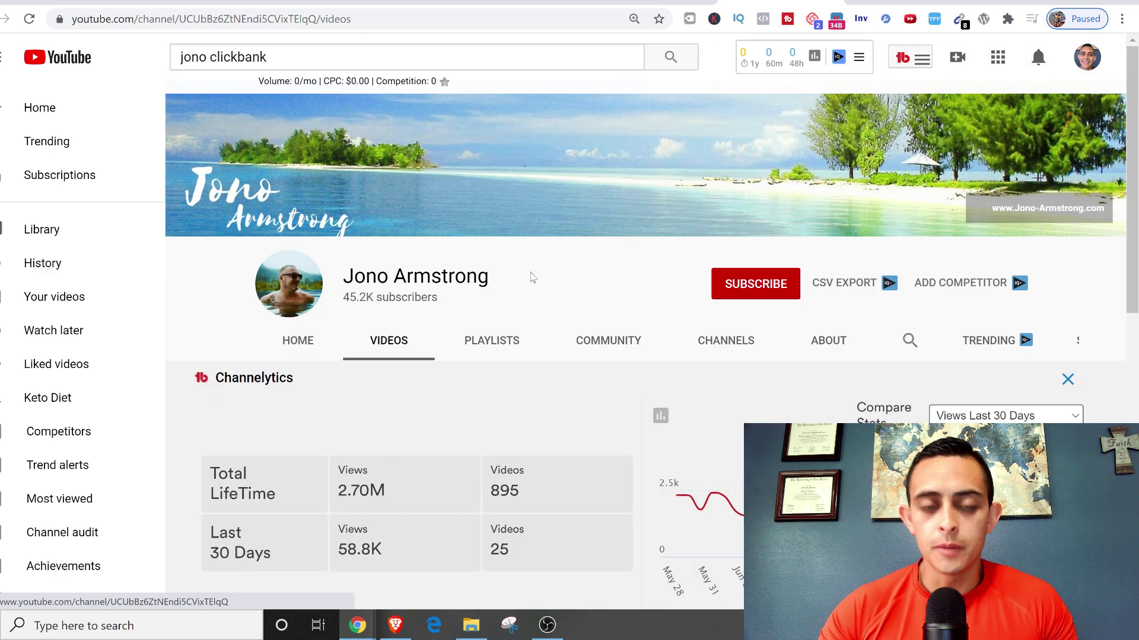
{"action": "scroll", "coordinate": [527, 247], "scroll_direction": "down", "scroll_amount": 2}
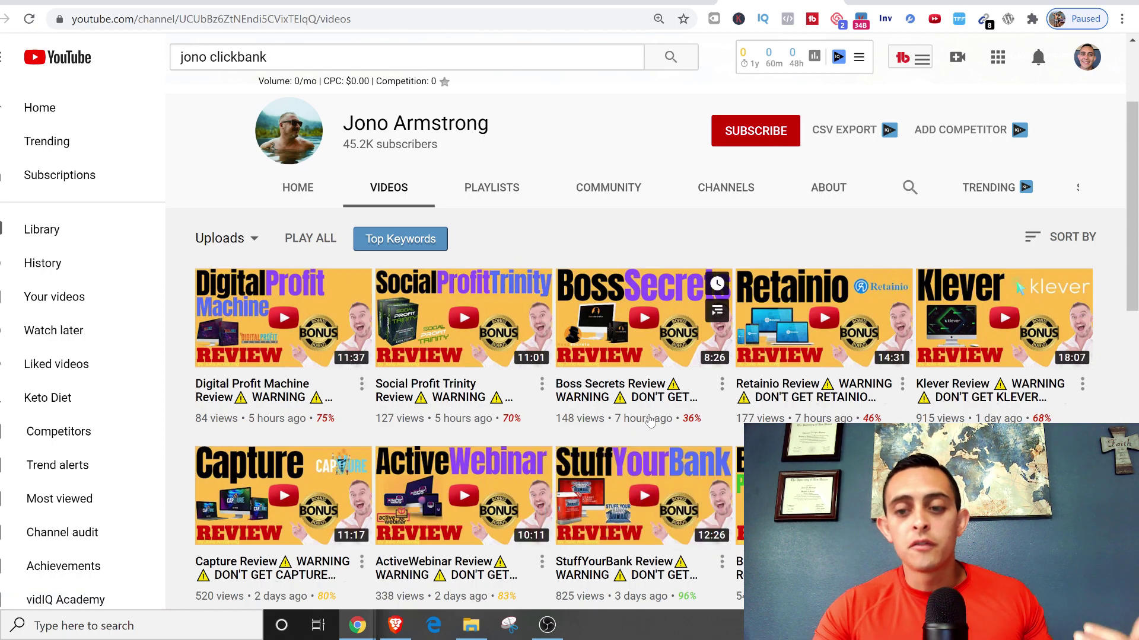
{"action": "scroll", "coordinate": [651, 421], "scroll_direction": "down", "scroll_amount": 3}
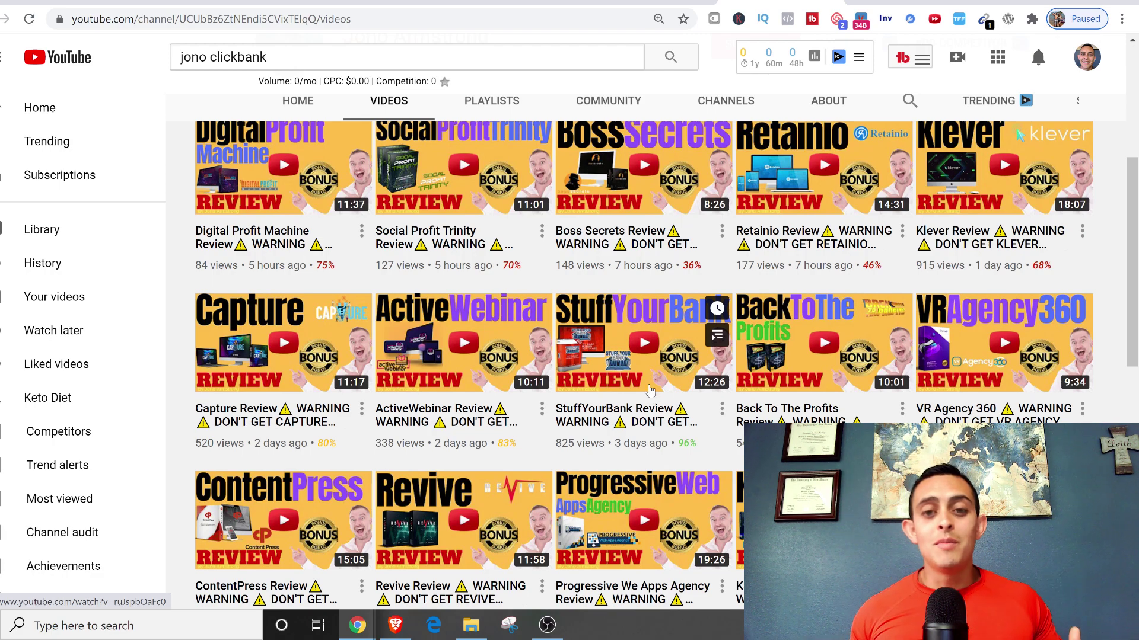